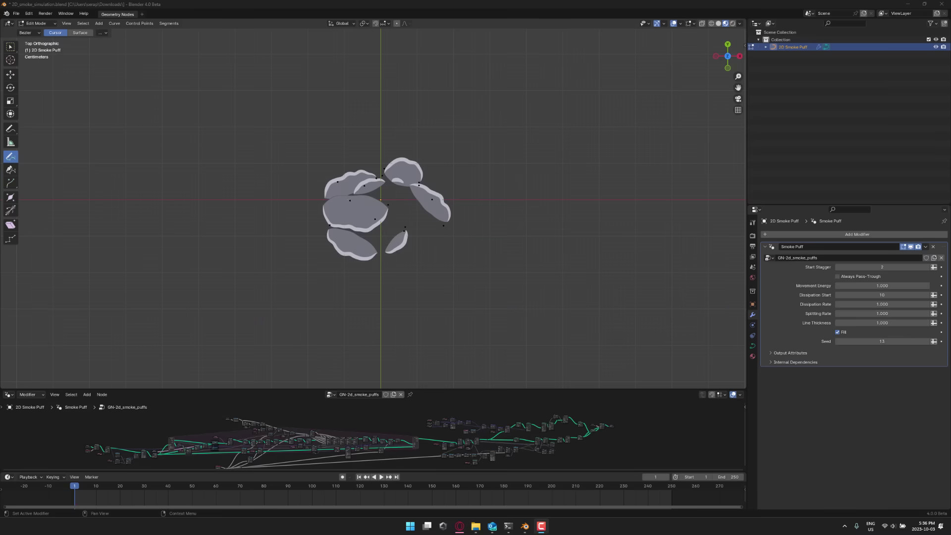
Draw a large freehand smoke-puff stroke at left and an arcing stroke at right
scroll(563, 201, up, 5)
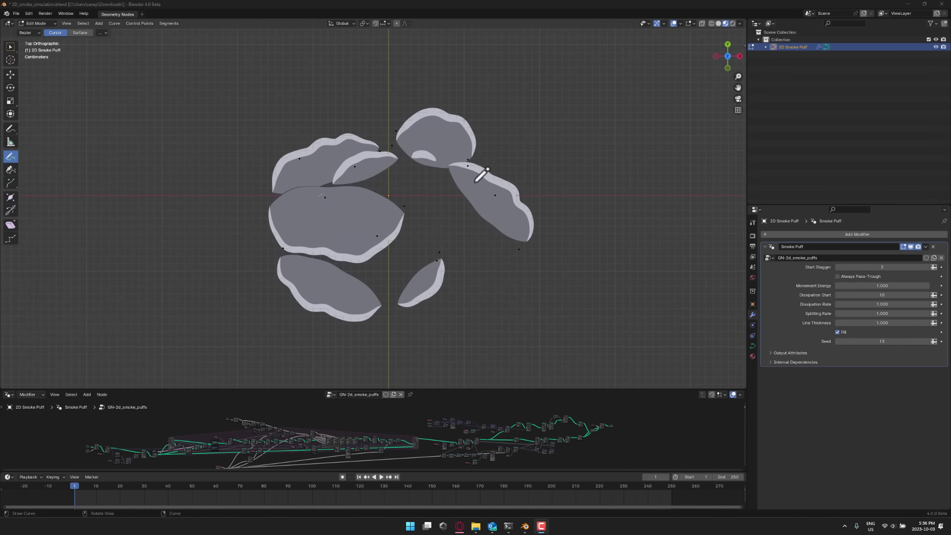
mouse_move(190, 119)
mouse_down()
mouse_move(127, 221)
mouse_move(139, 289)
mouse_move(169, 309)
mouse_up()
mouse_move(551, 85)
mouse_down()
mouse_move(665, 214)
mouse_move(645, 268)
mouse_up()
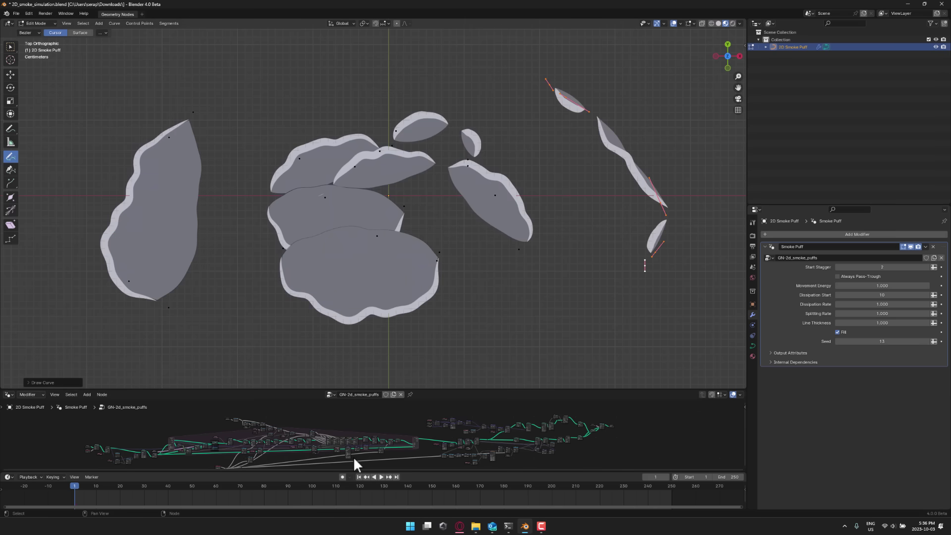
Play the smoke animation, stop it, and set the timeline end frame to 50
click(382, 477)
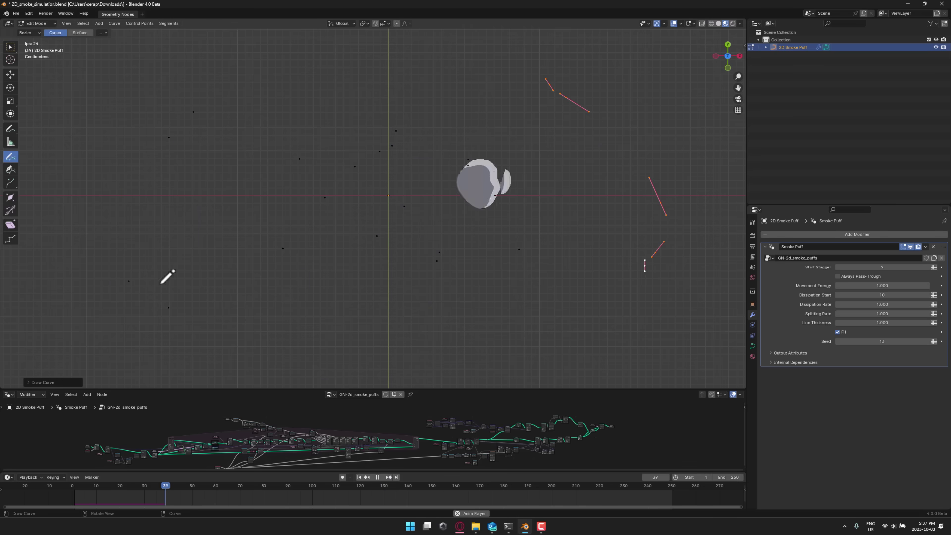
click(379, 476)
click(359, 477)
click(731, 478)
text(50)
key(Return)
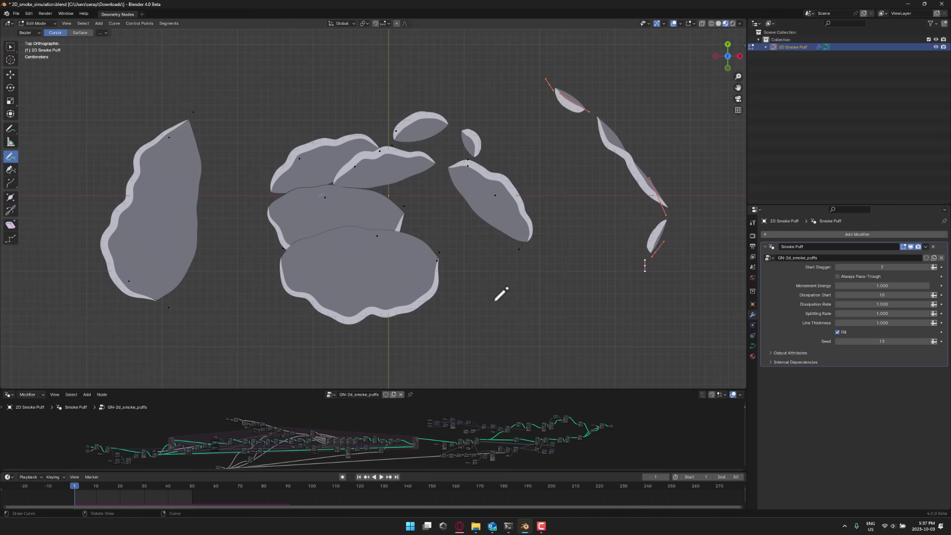
Draw new puff strokes across the top and bottom right, then play and stop the animation
mouse_move(262, 91)
mouse_down()
mouse_move(327, 63)
mouse_move(398, 66)
mouse_up()
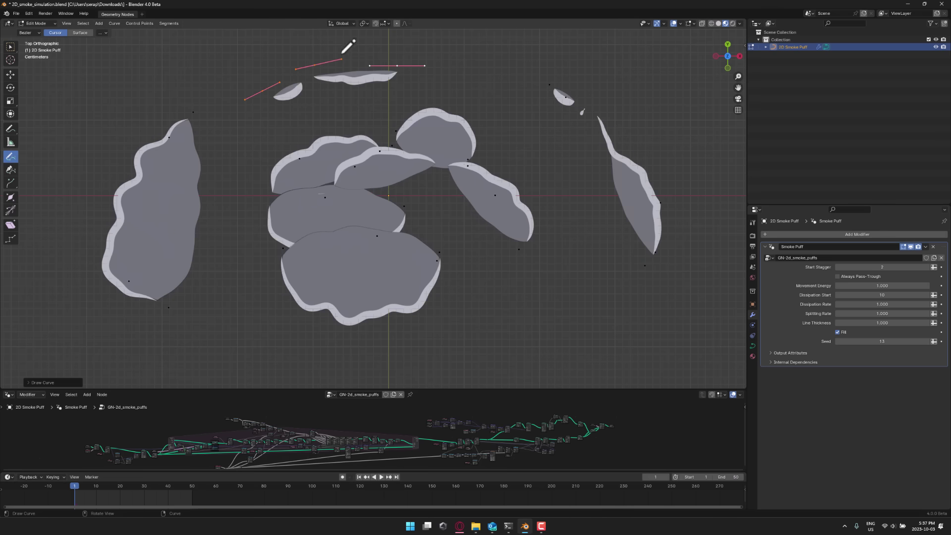
mouse_move(370, 361)
mouse_down()
mouse_move(495, 366)
mouse_move(581, 342)
mouse_move(592, 295)
mouse_move(543, 284)
mouse_move(487, 310)
mouse_up()
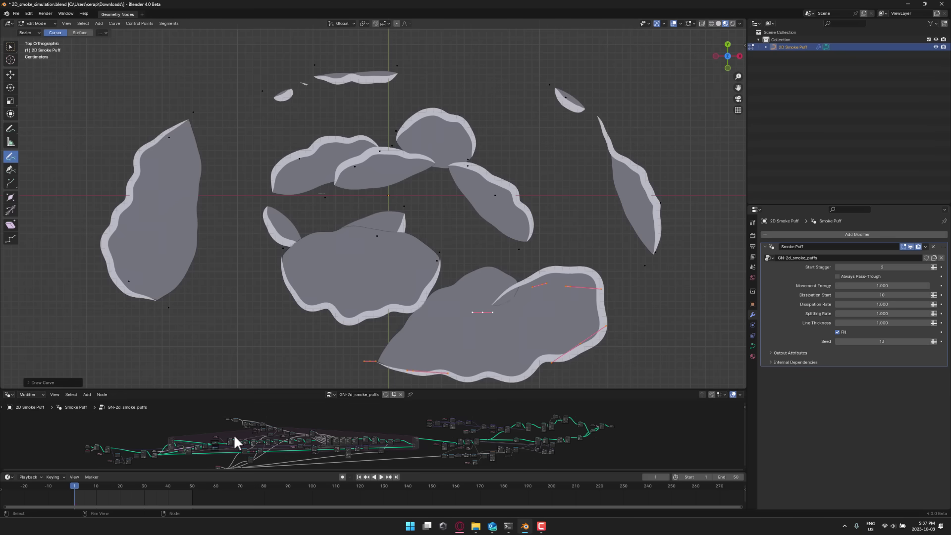
click(382, 477)
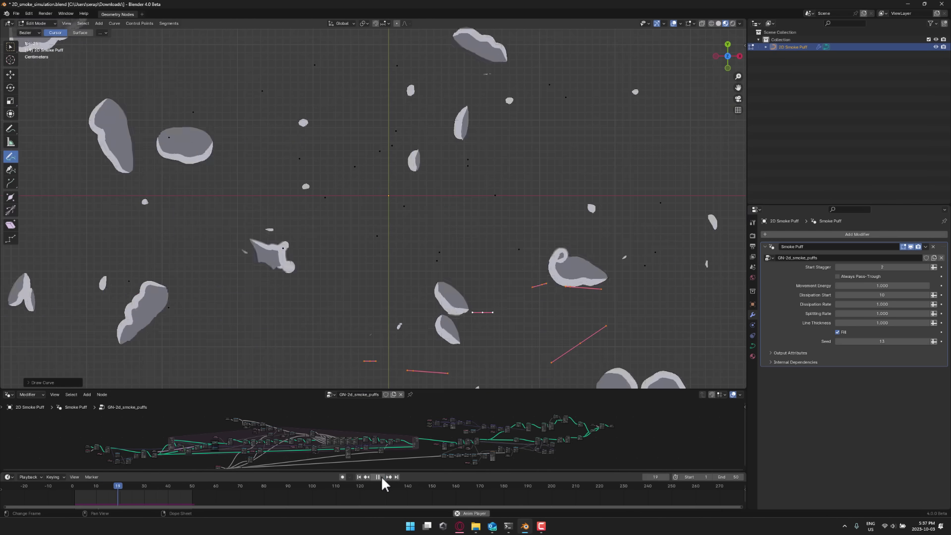
click(378, 477)
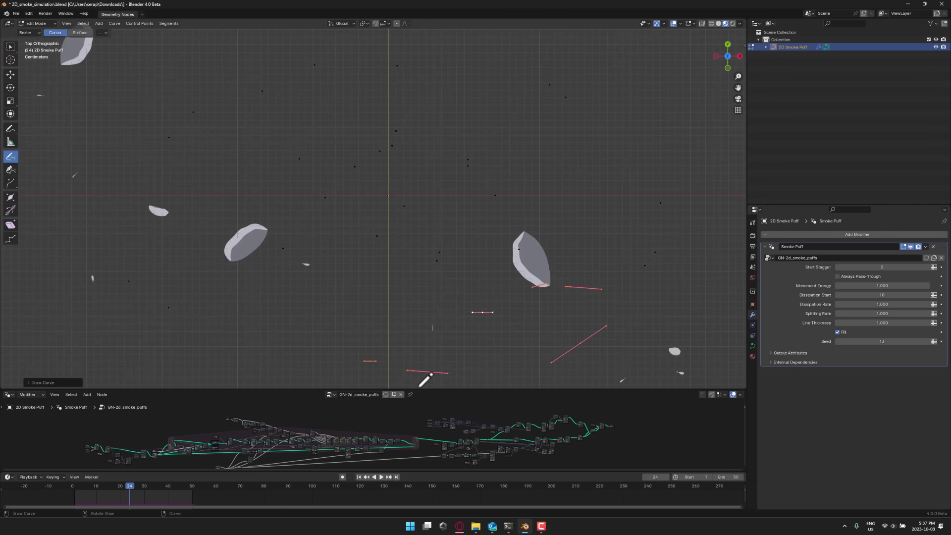
Enlarge the node editor, then zoom and pan across the GN-2d_smoke_puffs simulation nodes
drag(416, 390, 389, 97)
scroll(416, 269, up, 2)
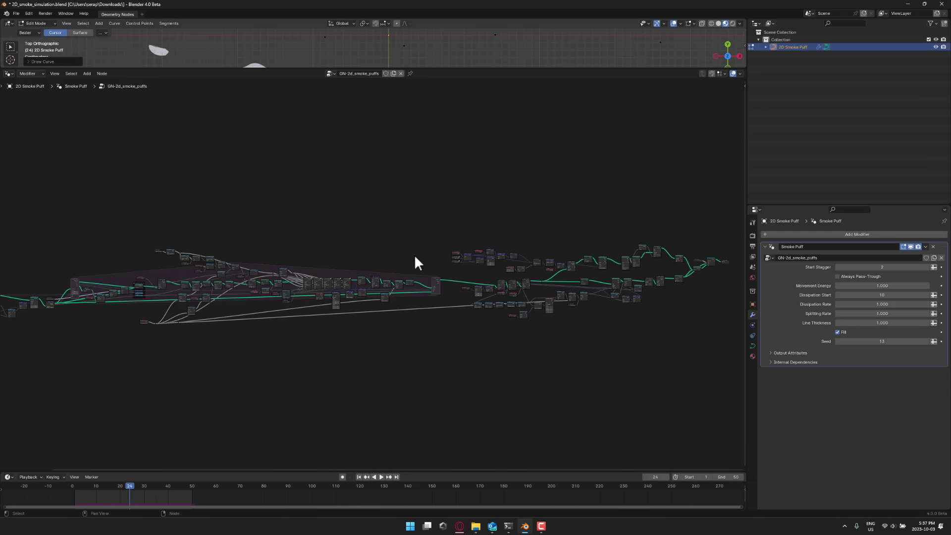
scroll(412, 283, up, 3)
scroll(227, 291, up, 2)
scroll(565, 246, up, 1)
scroll(213, 271, up, 2)
middle_drag(213, 272, 525, 270)
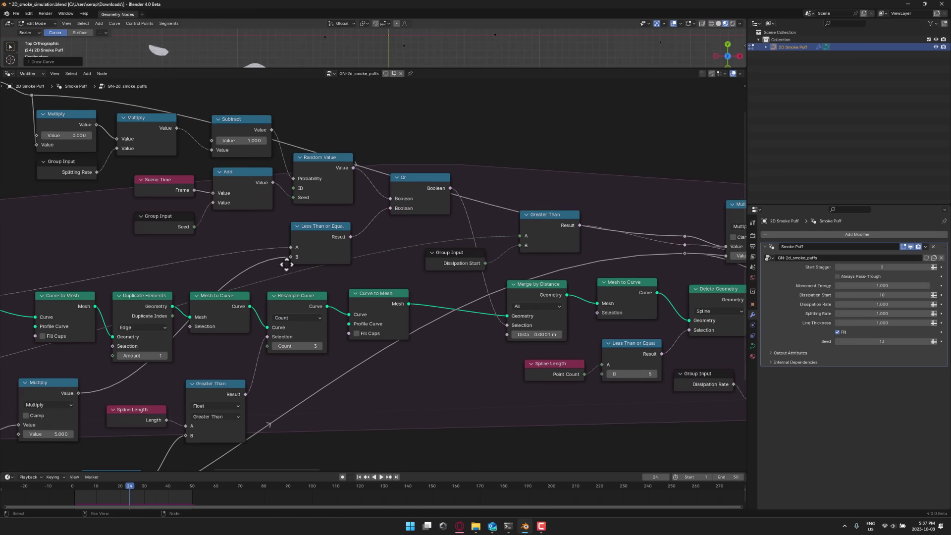
middle_drag(304, 264, 486, 276)
middle_drag(195, 252, 571, 223)
middle_drag(351, 291, 317, 260)
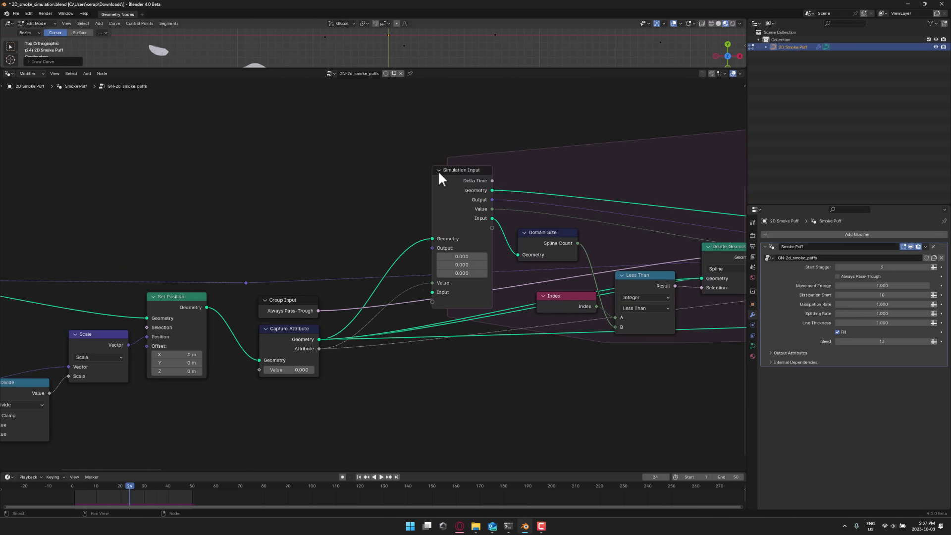
middle_drag(451, 168, 349, 350)
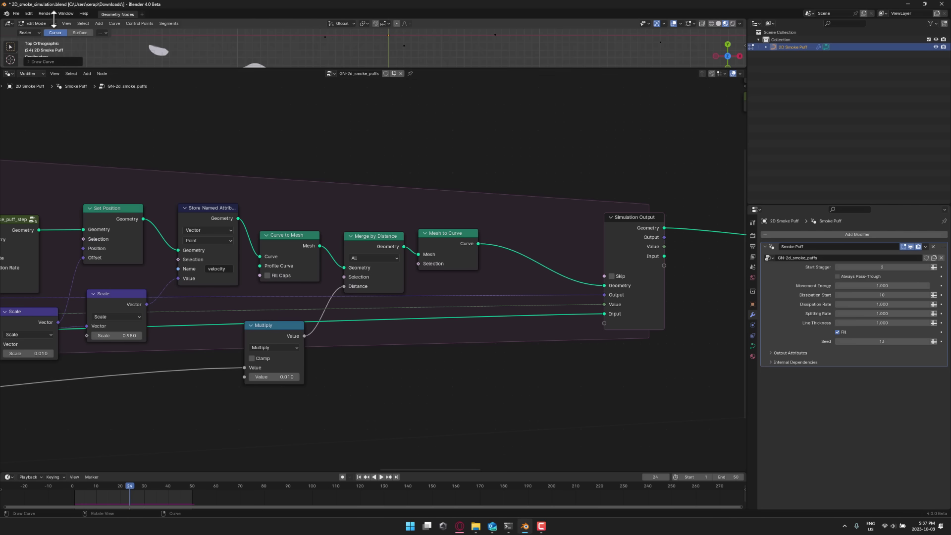
Start a new General file without saving the smoke scene, and delete the default cube
click(19, 14)
mouse_move(22, 20)
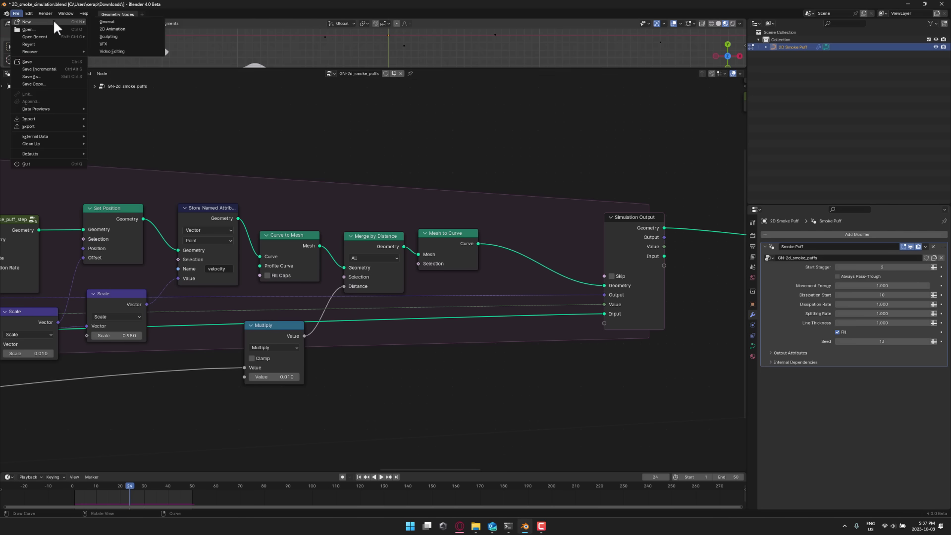
click(105, 21)
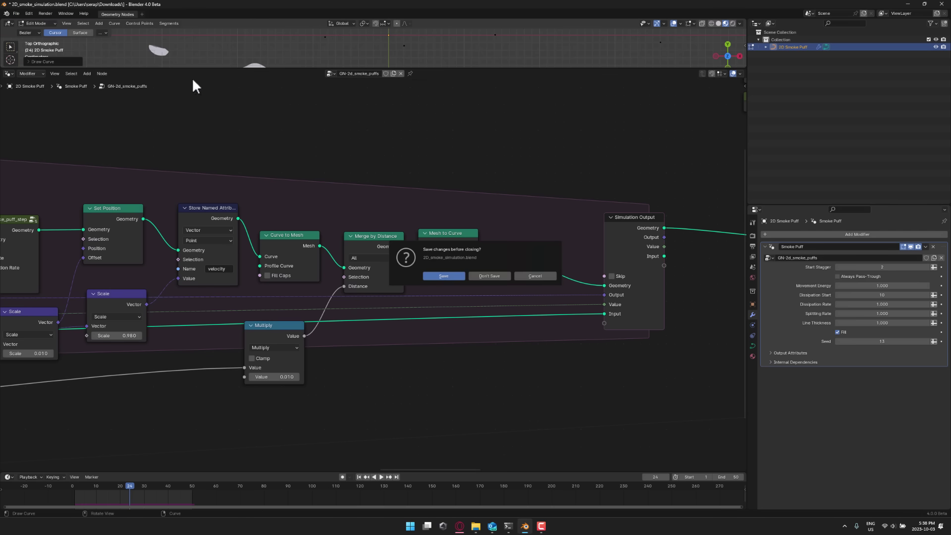
click(487, 276)
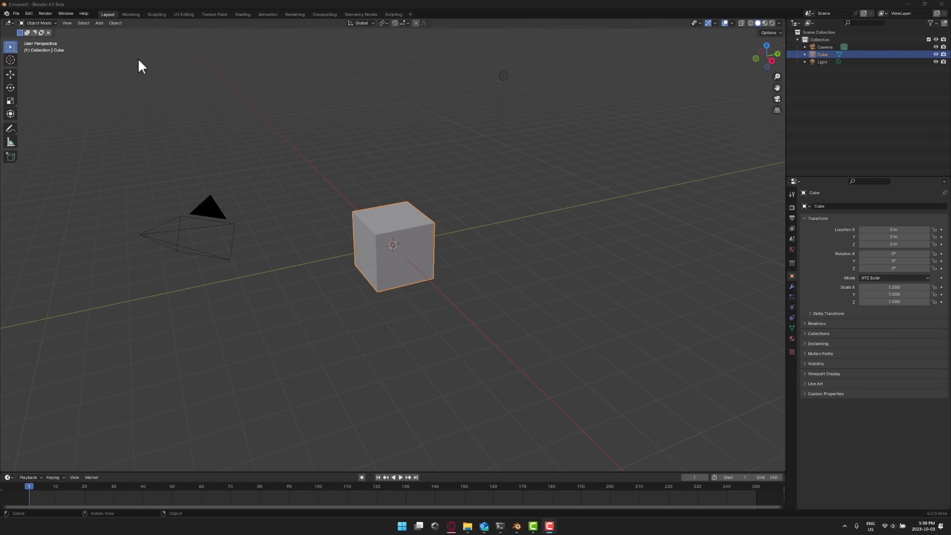
key(x)
click(385, 231)
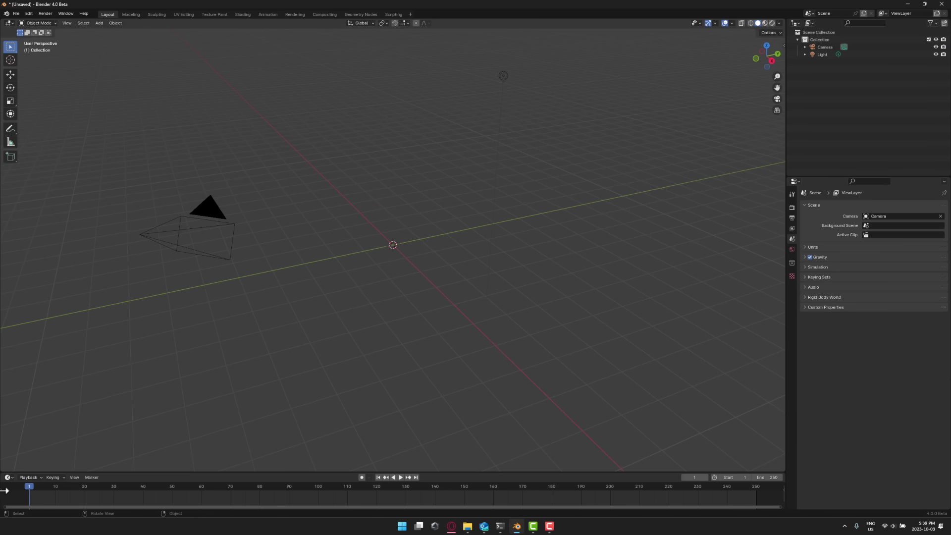
Enlarge the timeline area and turn it into a Geometry Node Editor
drag(25, 472, 61, 261)
click(10, 265)
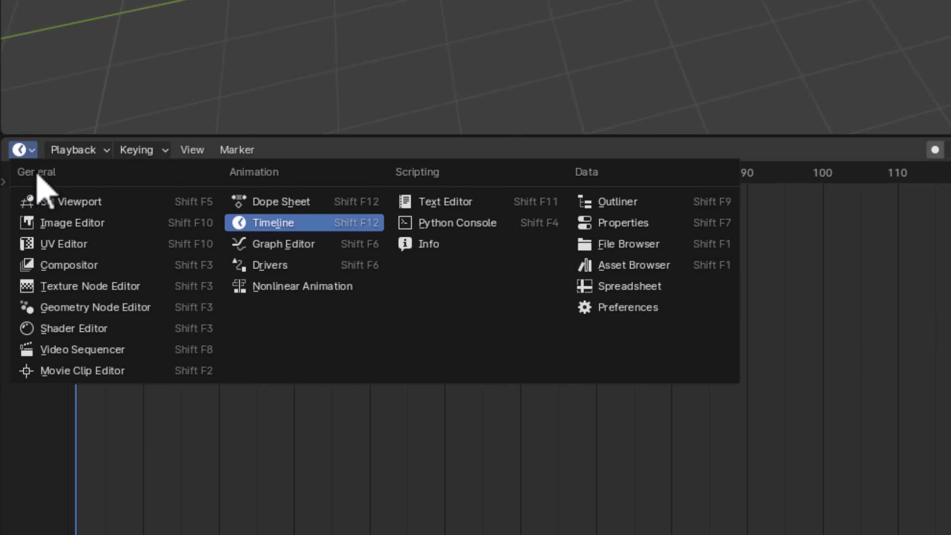
click(85, 309)
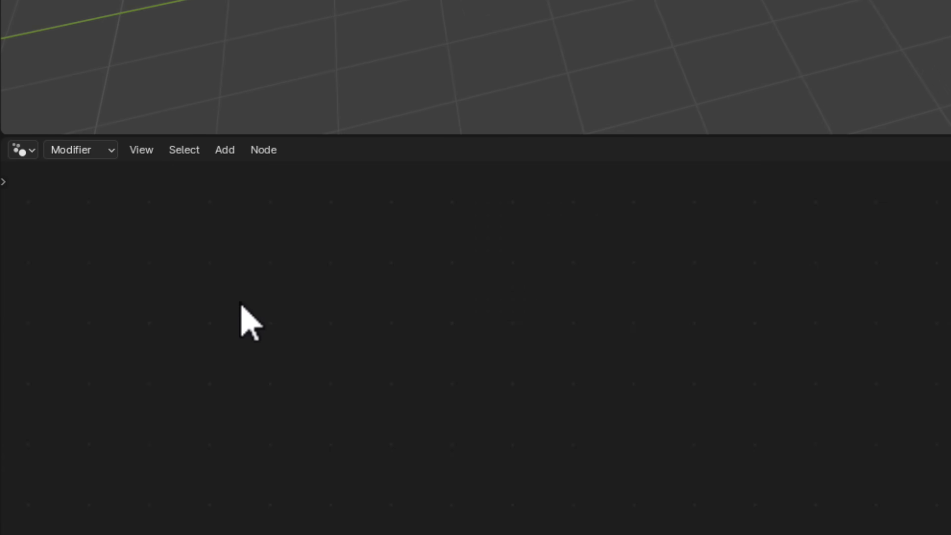
Create a new Tool node group named GetToThePoint and spread its input and output nodes apart
click(84, 151)
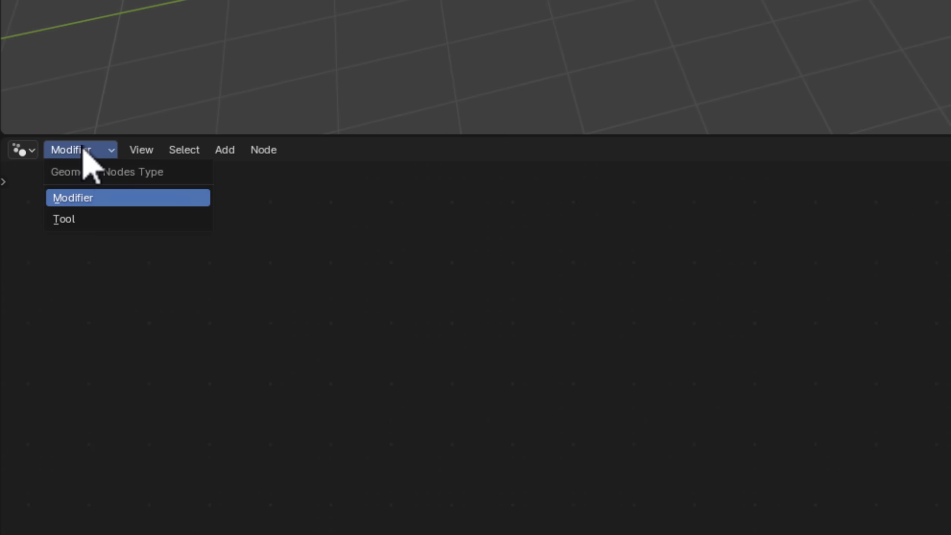
click(63, 219)
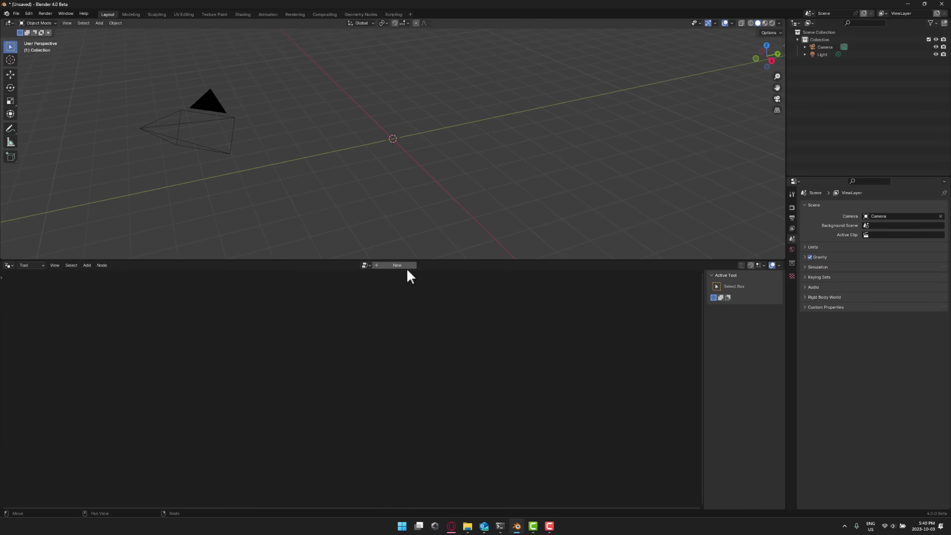
click(405, 266)
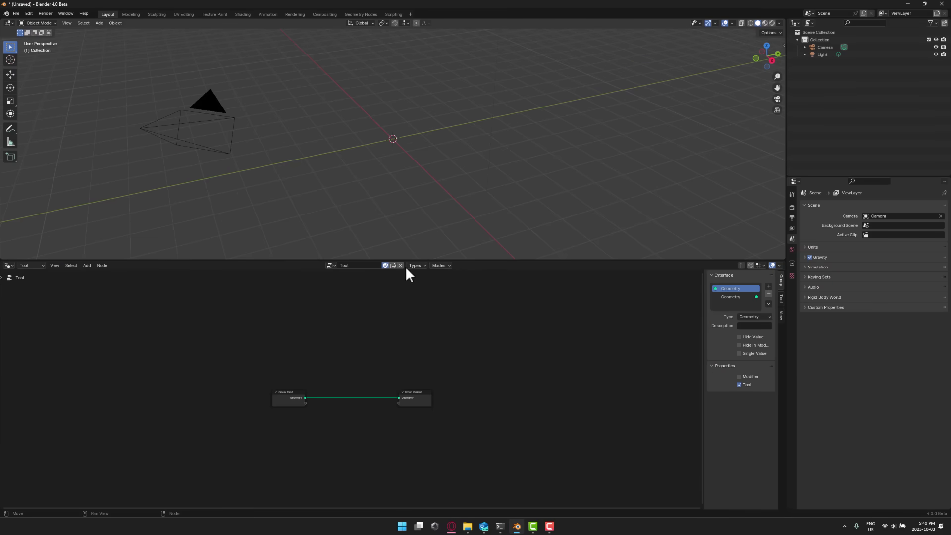
click(361, 265)
text(GetToThePoint)
key(Return)
scroll(466, 442, up, 6)
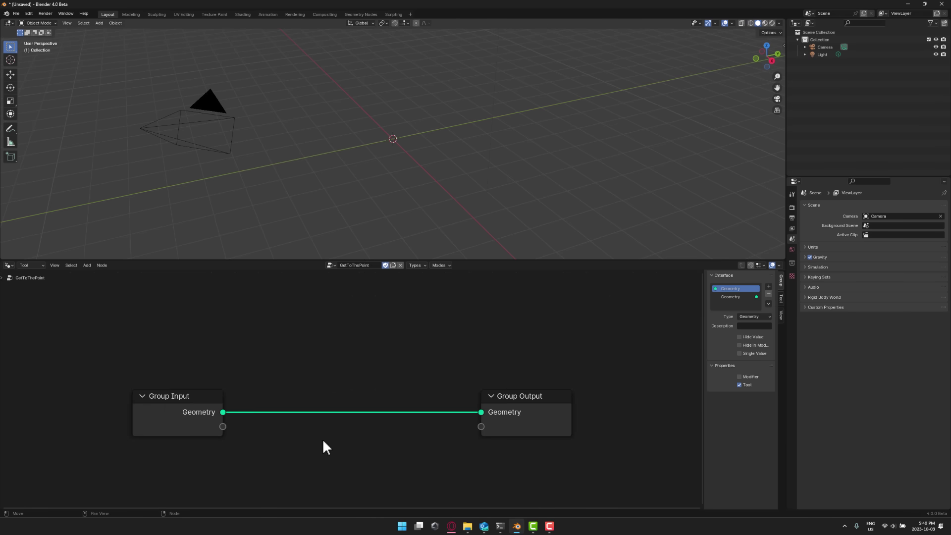
drag(519, 397, 554, 390)
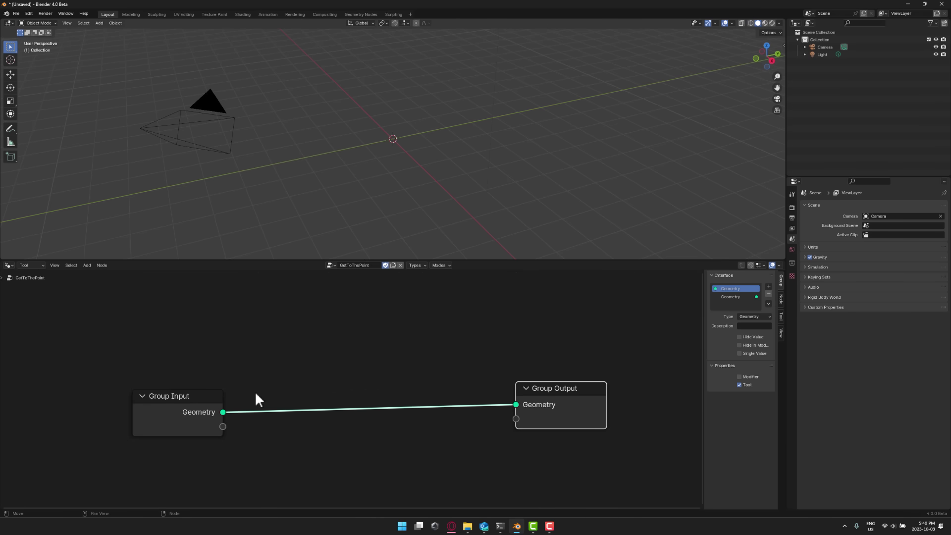
drag(197, 400, 157, 382)
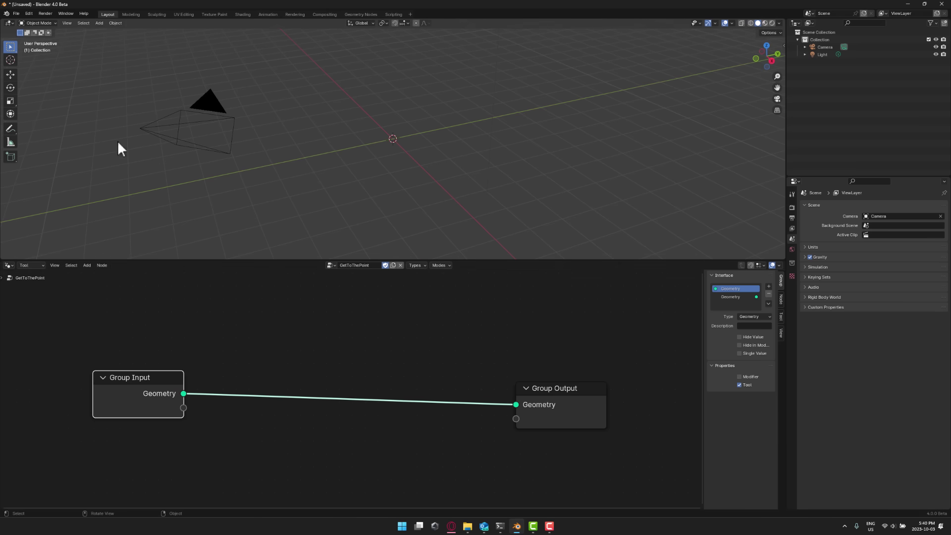
Add an Extrude Mesh node and splice it onto the Group Input to Group Output link
click(86, 265)
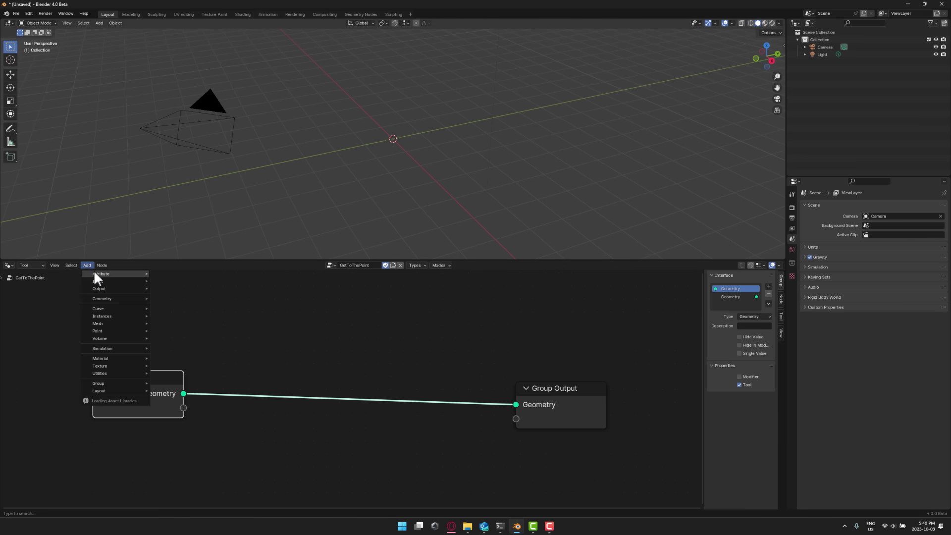
mouse_move(109, 325)
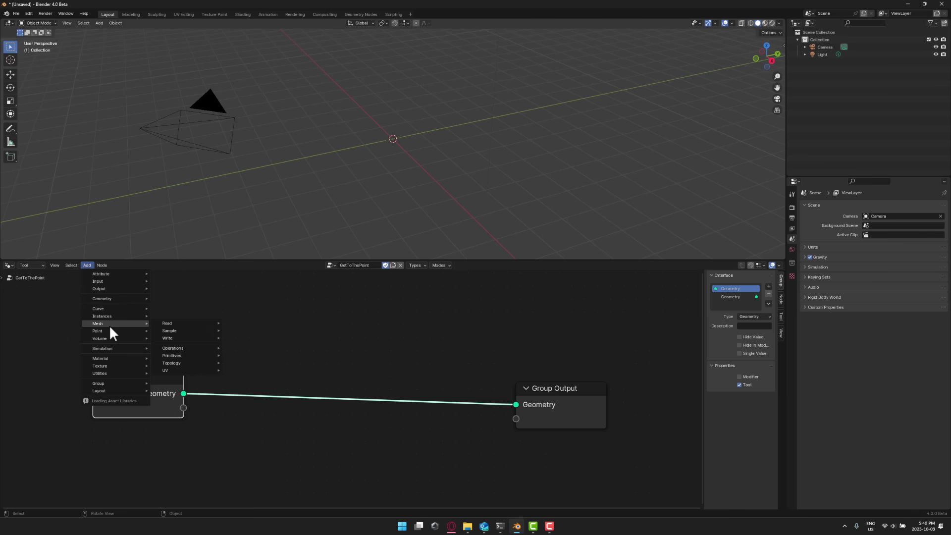
mouse_move(190, 348)
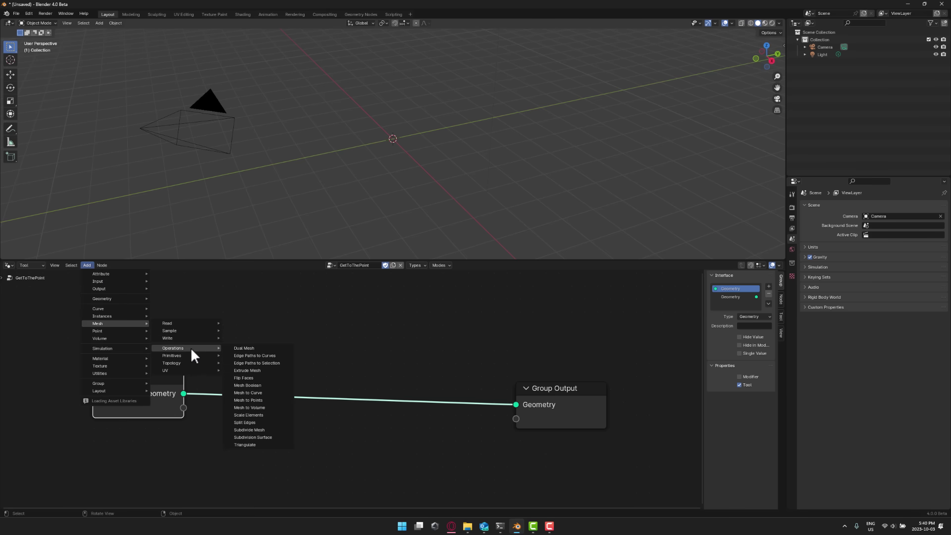
click(264, 370)
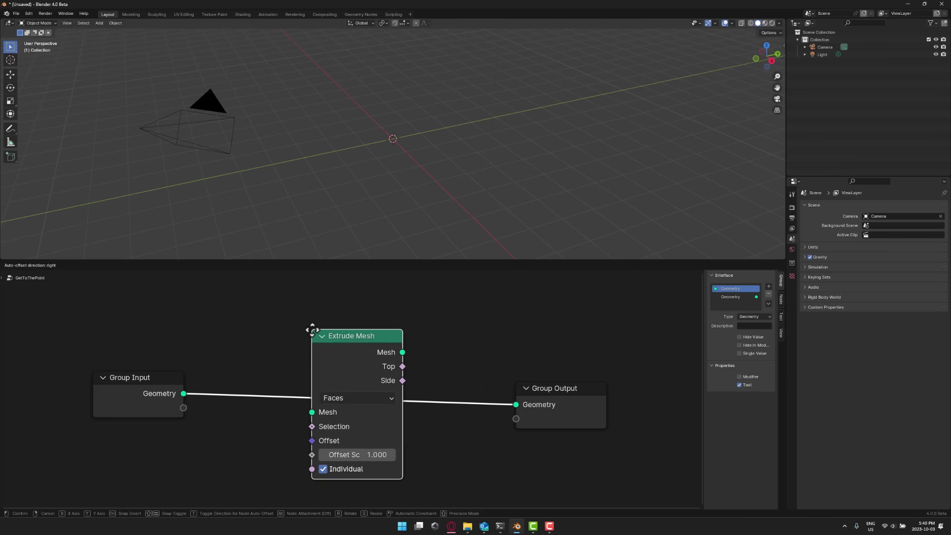
click(315, 322)
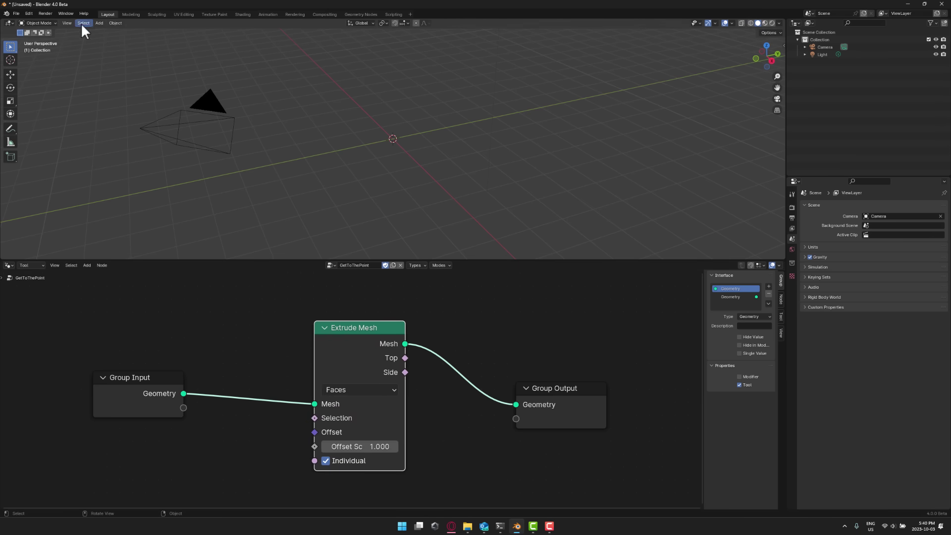
Add a new cube and switch it into Edit Mode
click(99, 23)
mouse_move(103, 31)
click(191, 38)
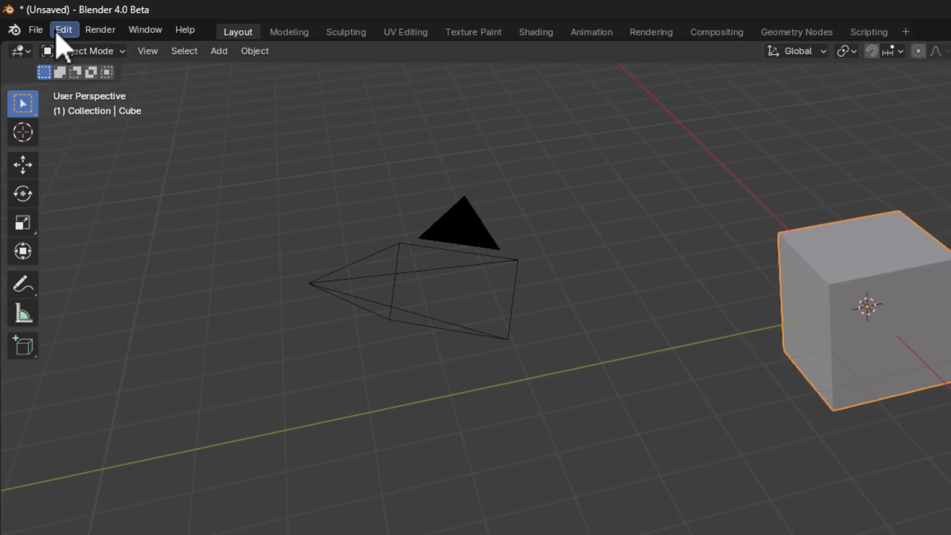
click(34, 23)
click(88, 89)
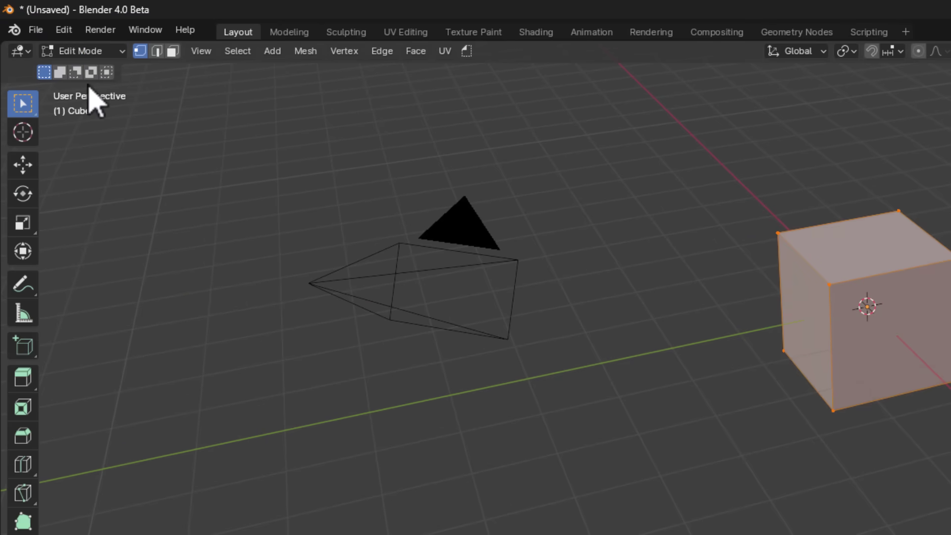
Run GetToThePoint from the node-tool menu on the cube, then undo the extrusion
click(476, 57)
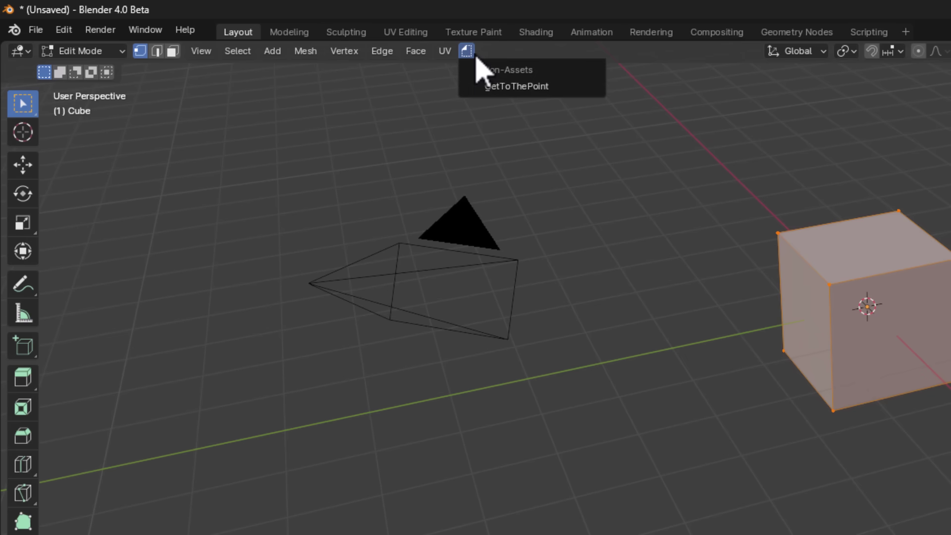
click(467, 50)
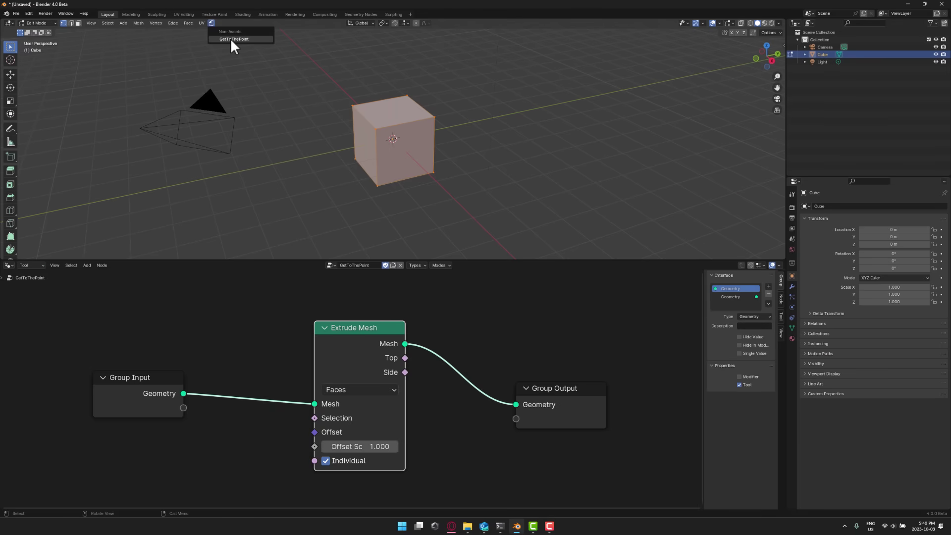
click(237, 40)
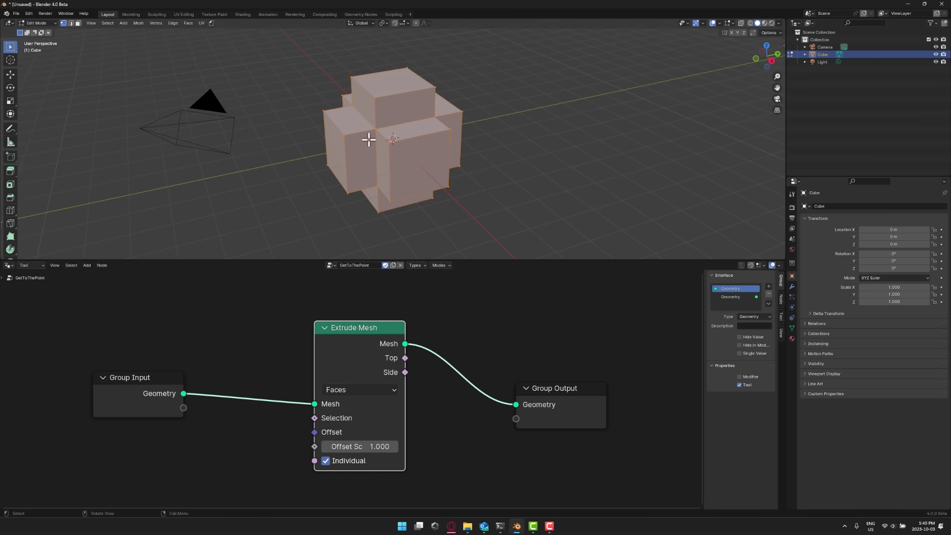
key(ctrl+z)
key(ctrl+z)
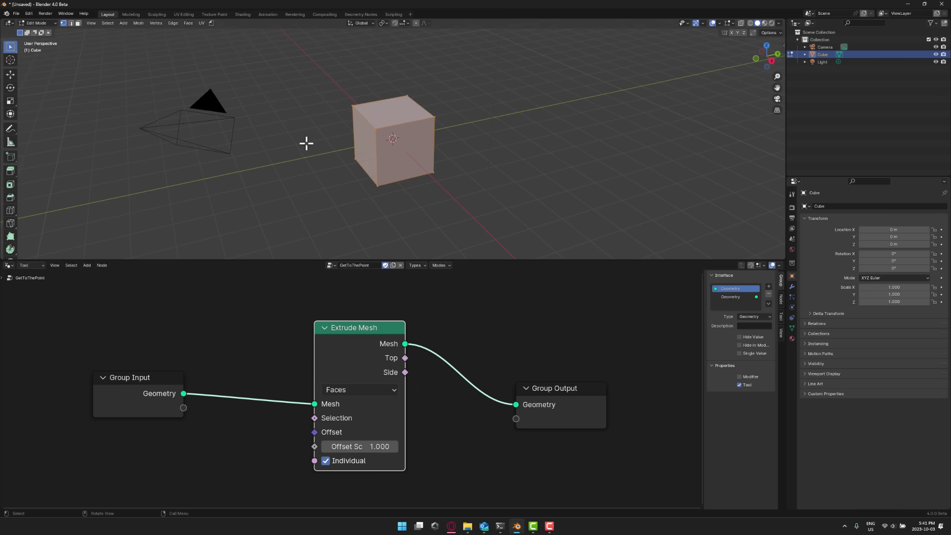
Return to Object Mode and connect Extrude Mesh's Offset Scale to Group Input as a new input
key(Tab)
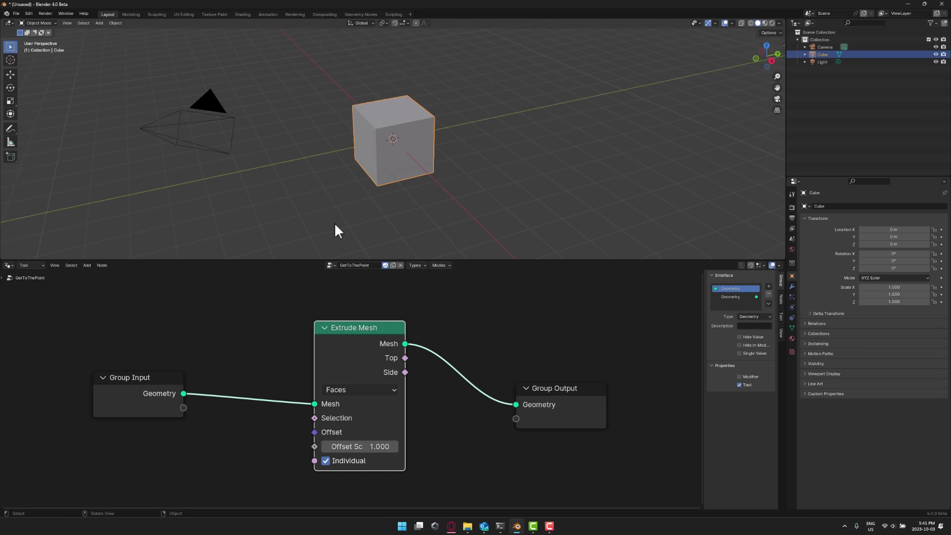
drag(367, 323, 378, 311)
drag(326, 434, 184, 408)
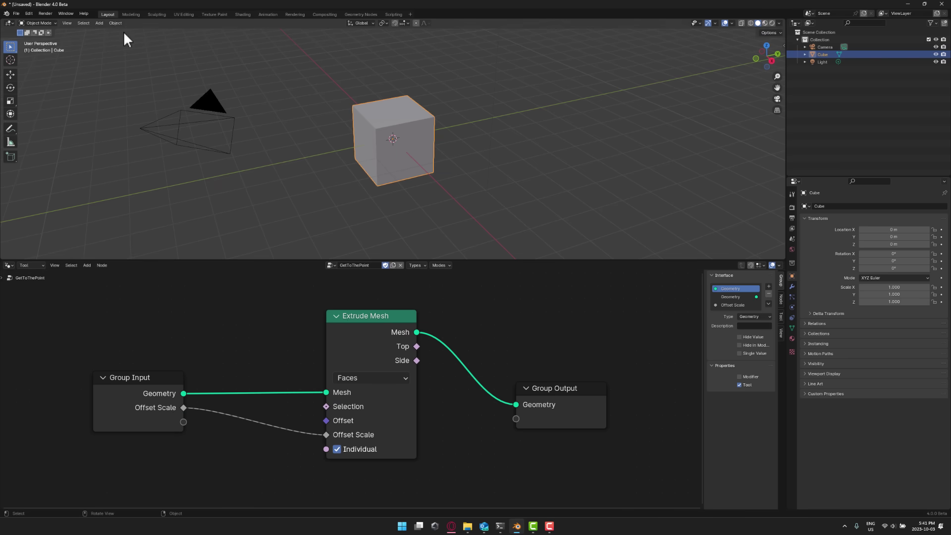
Run GetToThePoint in Edit Mode and adjust Offset Scale in the redo panel, ending at 6.000
key(Tab)
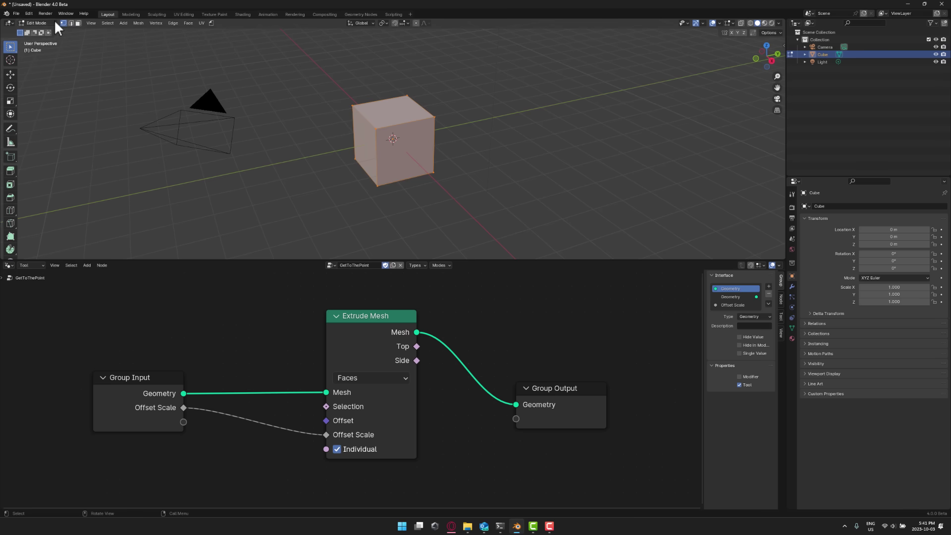
click(209, 23)
click(222, 37)
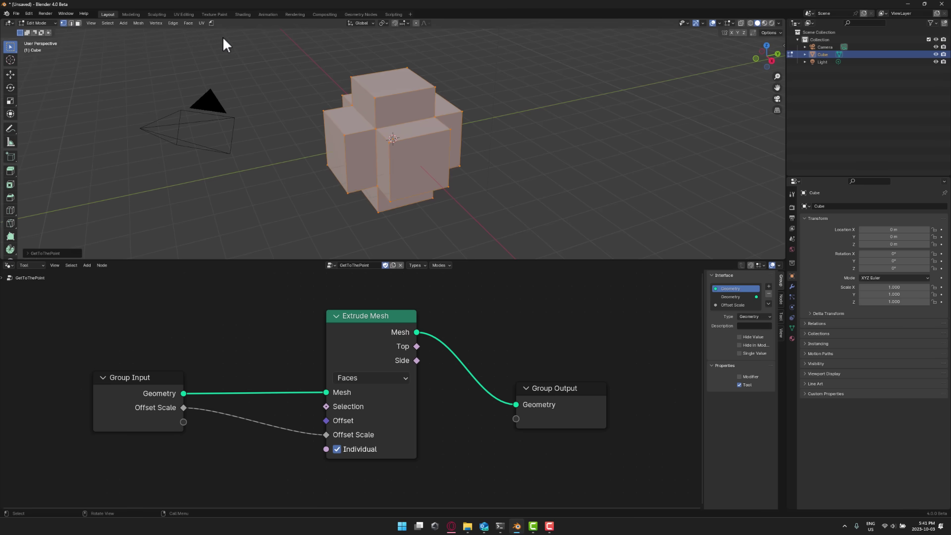
click(28, 254)
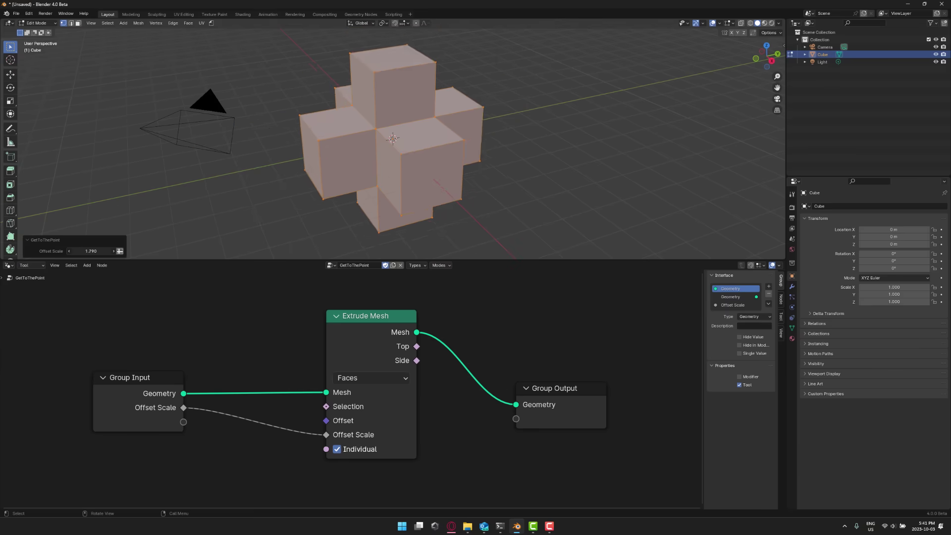
drag(226, 250, 297, 250)
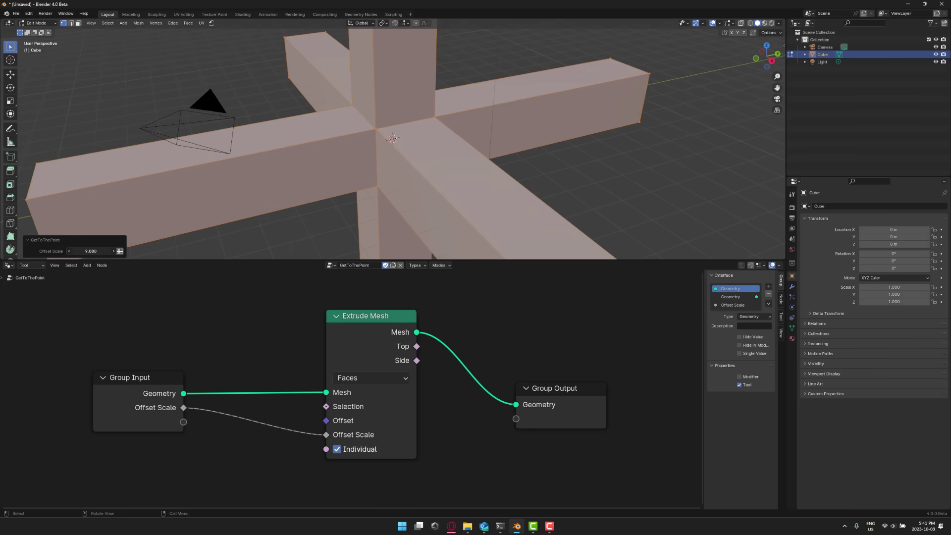
drag(90, 252, 54, 251)
Undo back to the plain cube in Object Mode and shift the Group Input and Extrude Mesh nodes left
drag(381, 316, 276, 311)
click(92, 267)
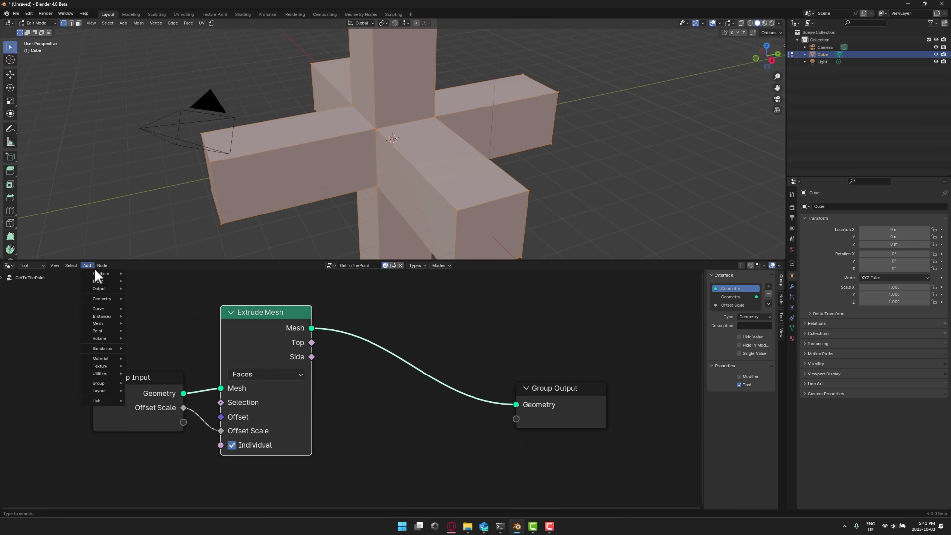
click(134, 175)
key(ctrl+z)
key(ctrl+z)
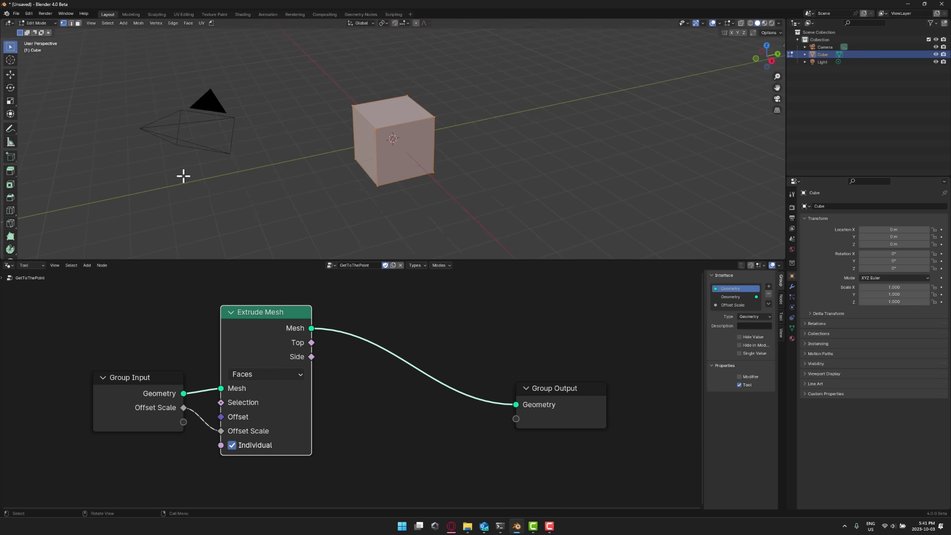
key(Tab)
drag(147, 373, 114, 369)
drag(276, 315, 223, 322)
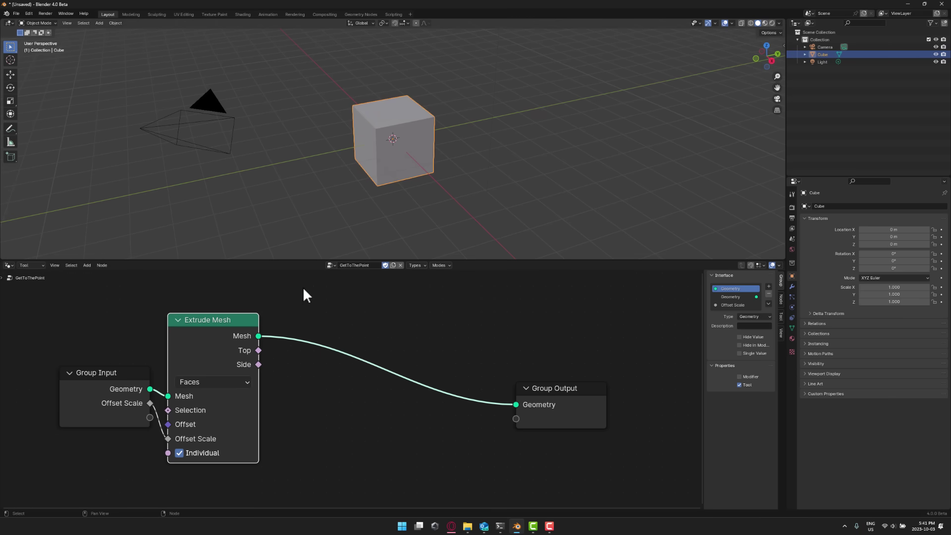
Insert a Subdivide Mesh node before Group Output and expose its Level as a group input
click(89, 265)
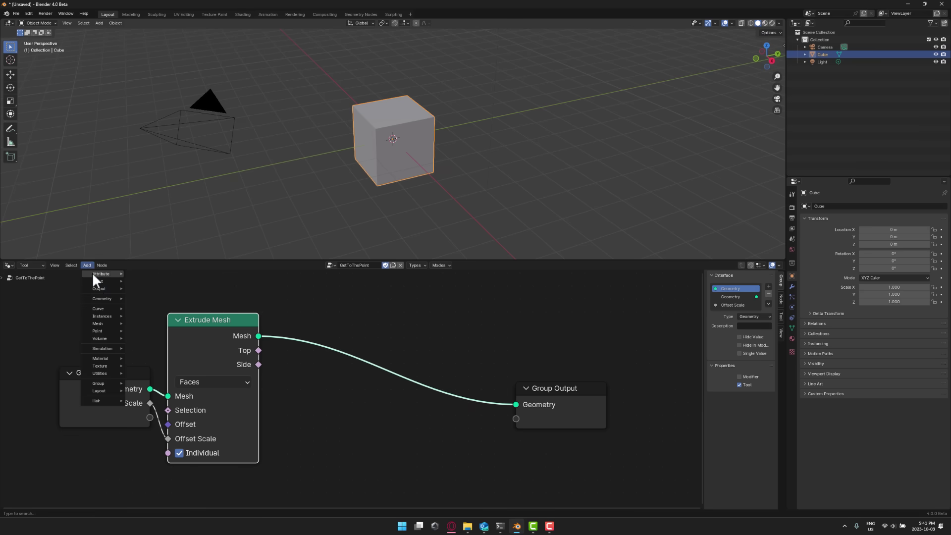
mouse_move(101, 324)
mouse_move(148, 349)
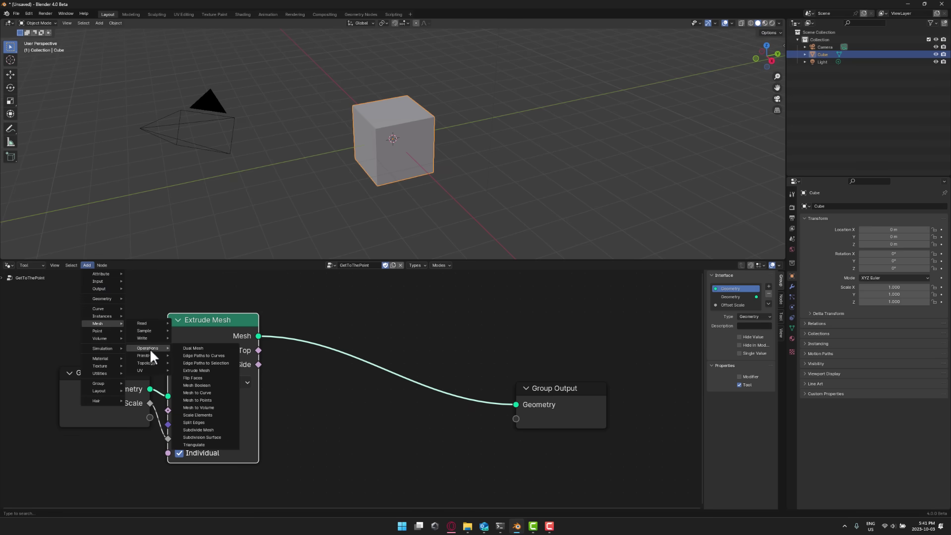
click(207, 429)
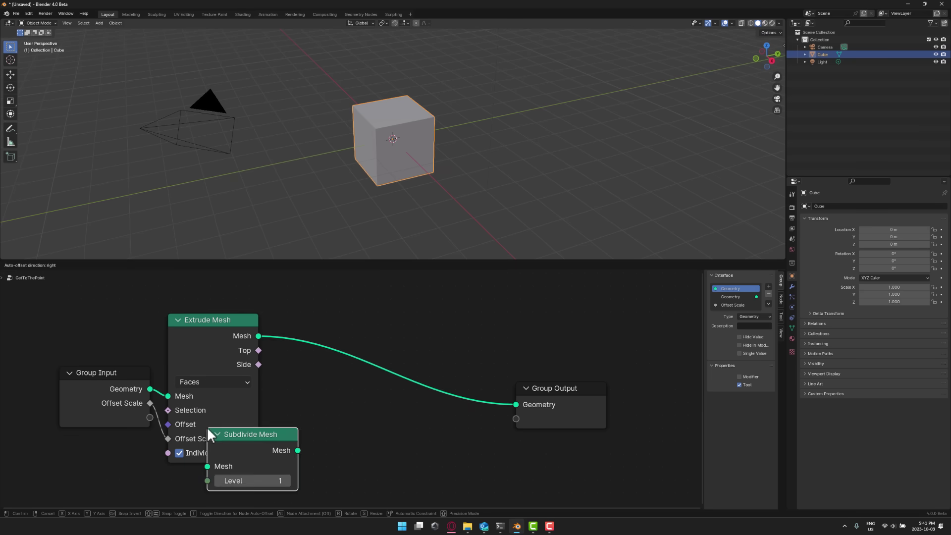
click(352, 327)
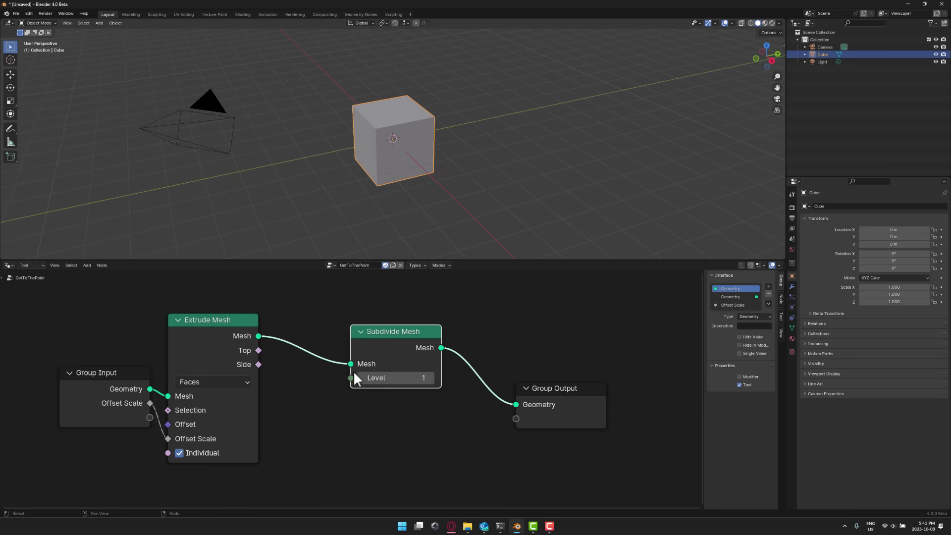
drag(352, 378, 150, 418)
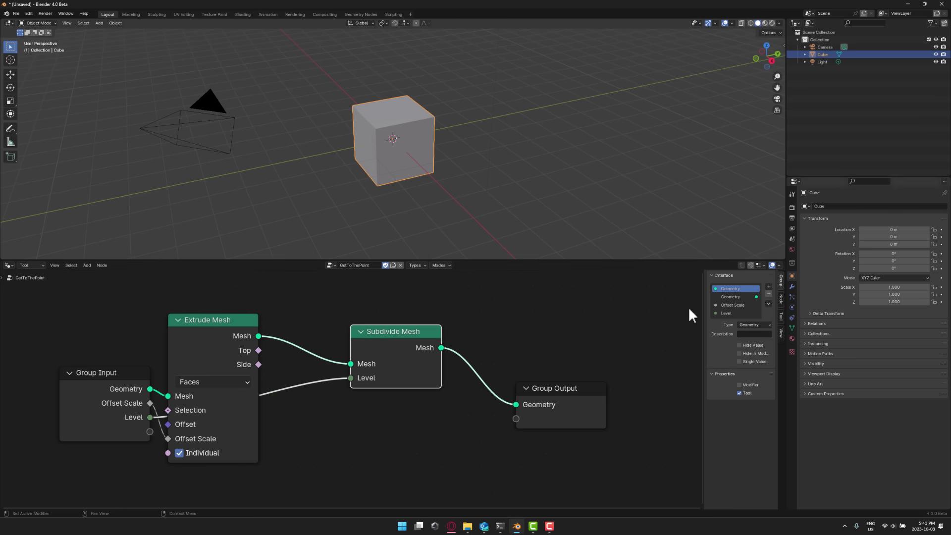
drag(232, 319, 269, 316)
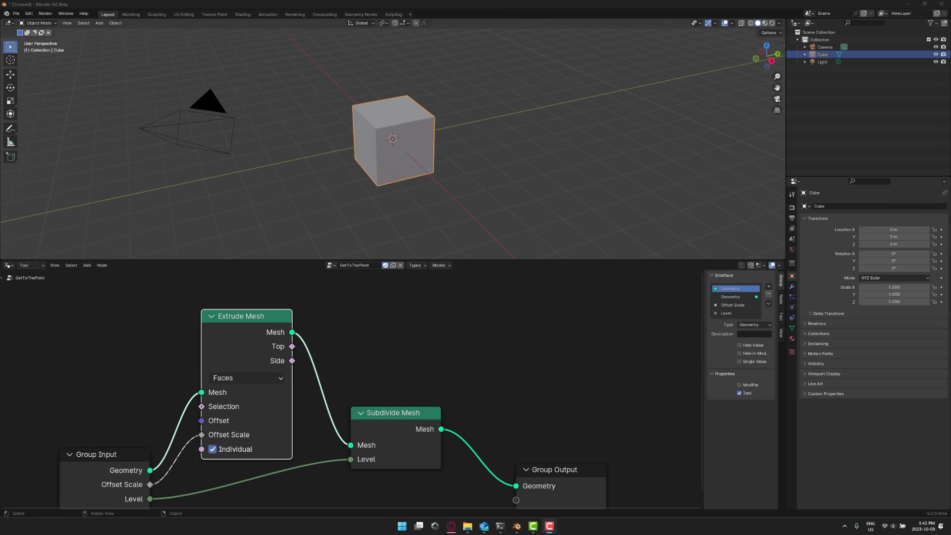
Switch the cube into Edit Mode and run GetToThePoint from the node-tool menu
click(31, 23)
click(37, 37)
click(211, 23)
click(230, 38)
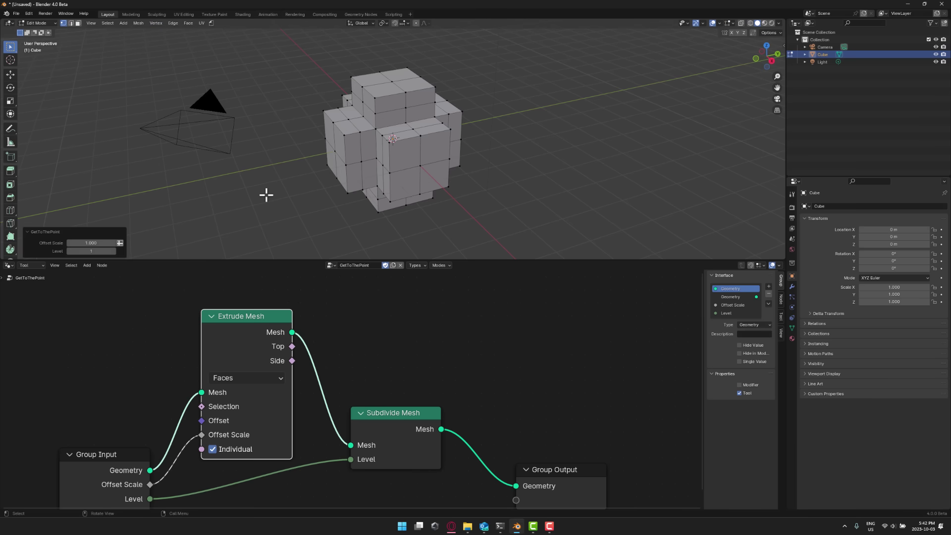
In the redo panel try Levels 3 and 4, raise Offset Scale to 6.340, and settle on Level 1
click(89, 252)
text(3)
key(Return)
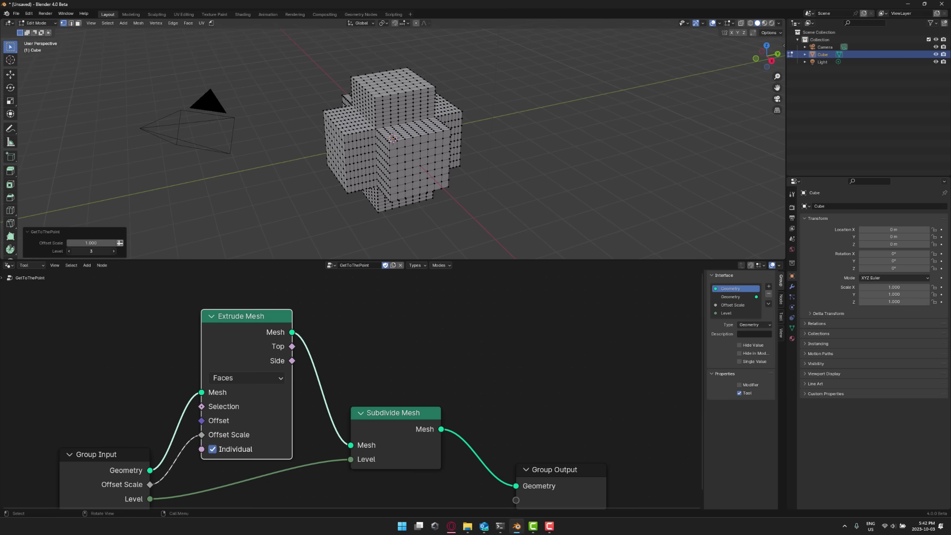
drag(92, 243, 186, 243)
click(98, 251)
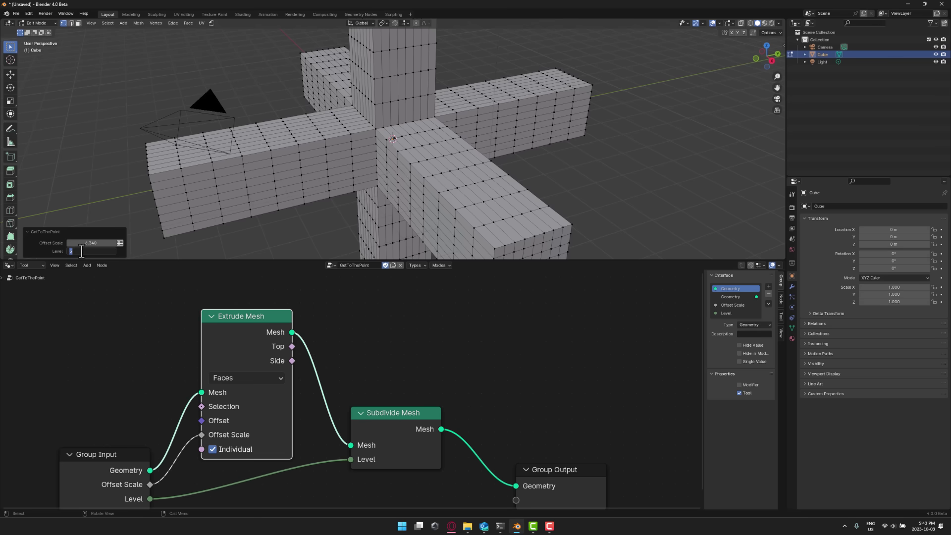
key(Return)
drag(81, 251, 70, 251)
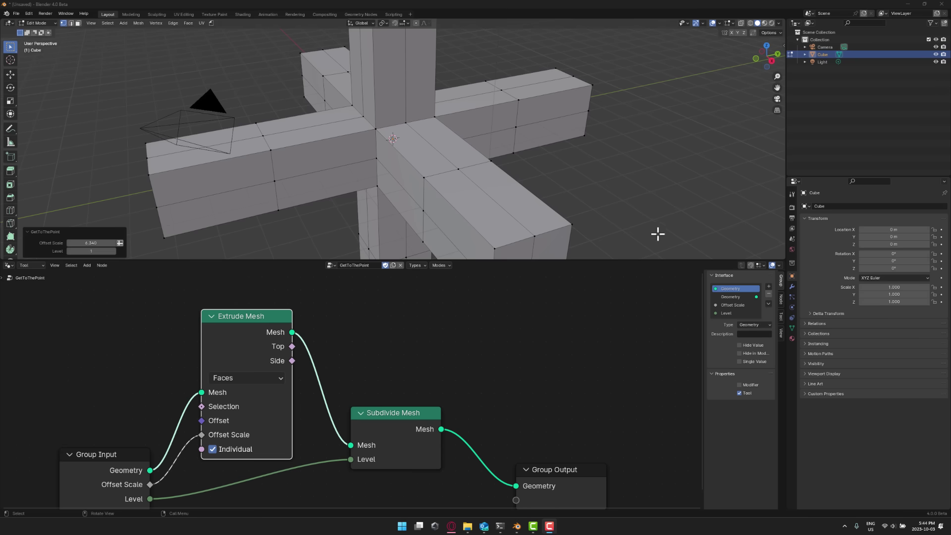
Move Group Output aside and insert a Mesh to Points node on its input link
scroll(471, 396, right, 3)
scroll(471, 397, down, 2)
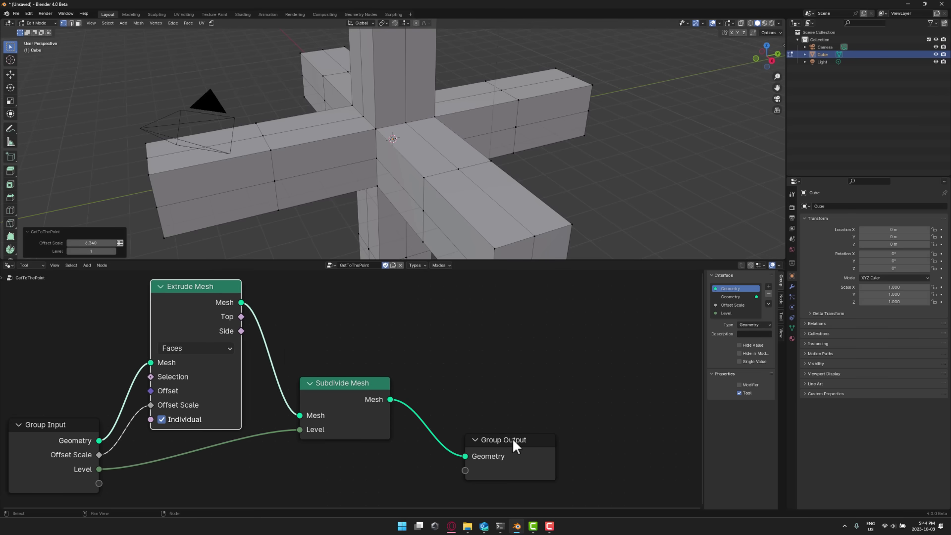
drag(513, 441, 615, 312)
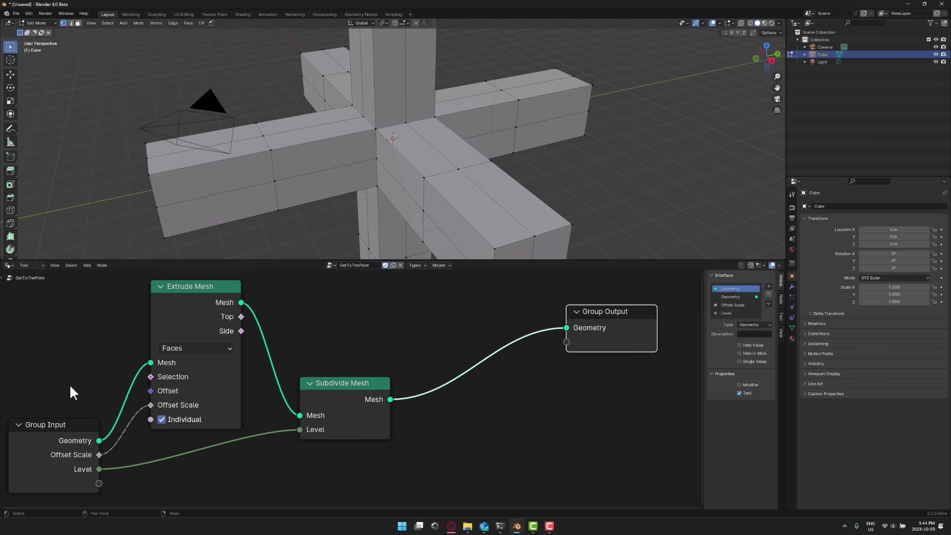
click(87, 265)
mouse_move(97, 282)
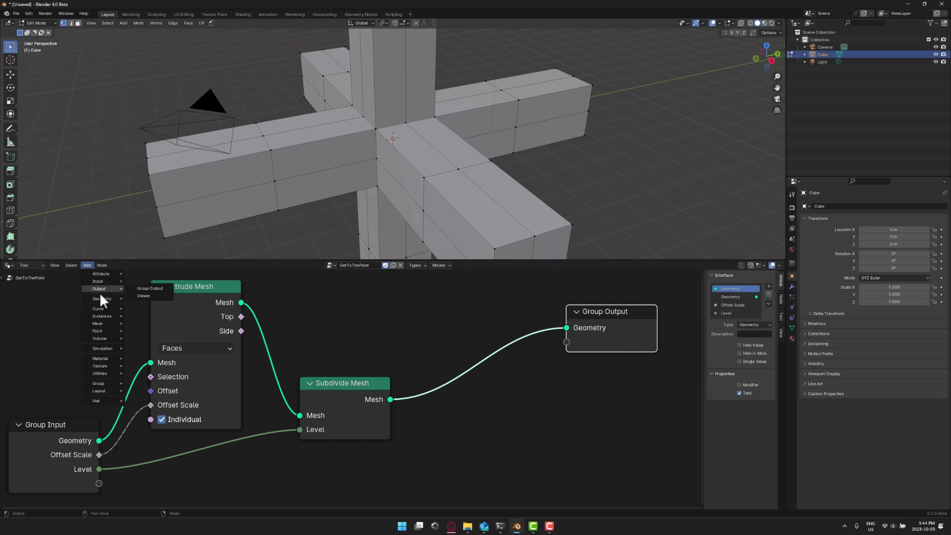
mouse_move(101, 325)
mouse_move(153, 348)
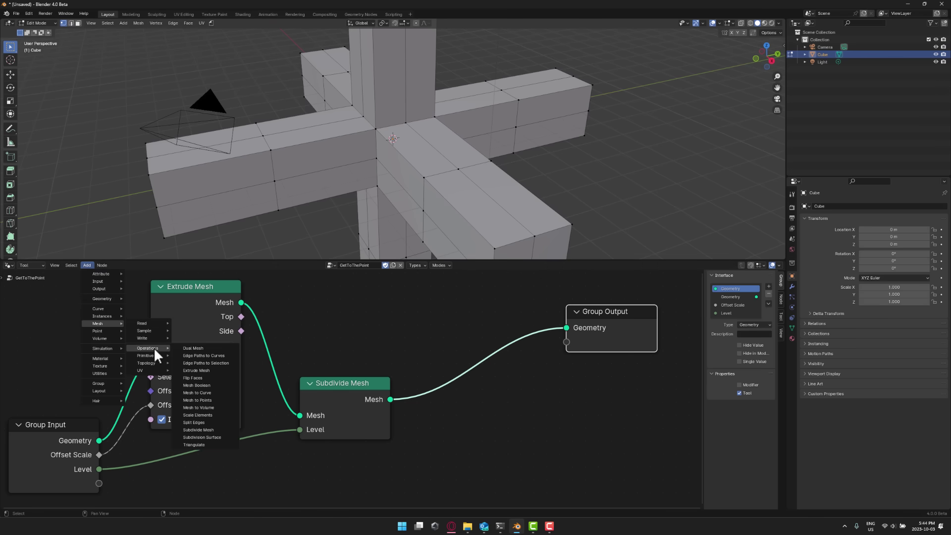
click(209, 400)
click(448, 382)
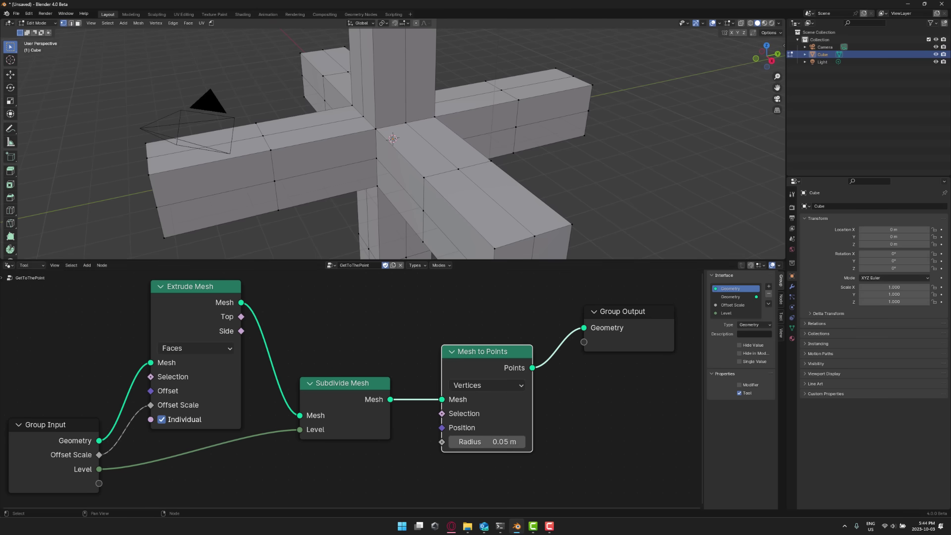
Insert a Points to Vertices node between Mesh to Points and Group Output
middle_drag(617, 414, 419, 398)
drag(437, 329, 569, 321)
click(87, 265)
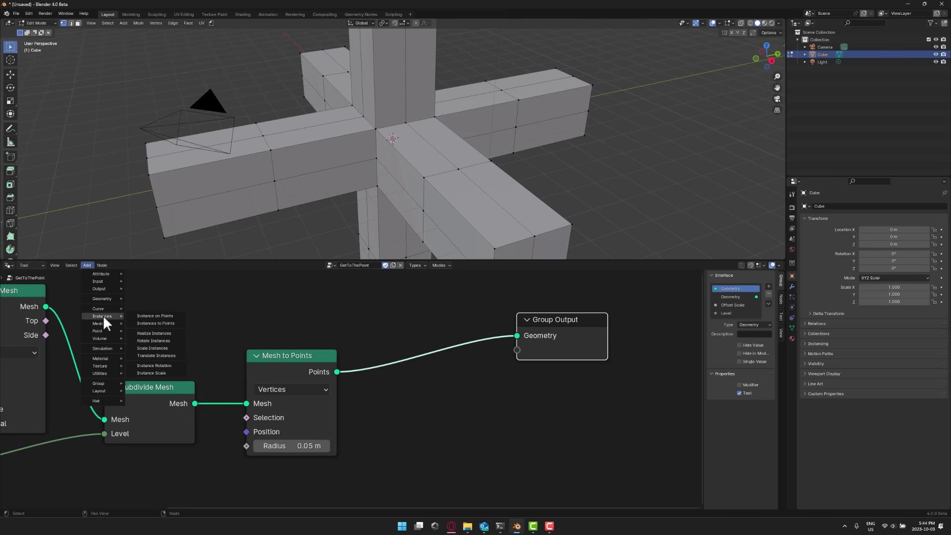
mouse_move(103, 331)
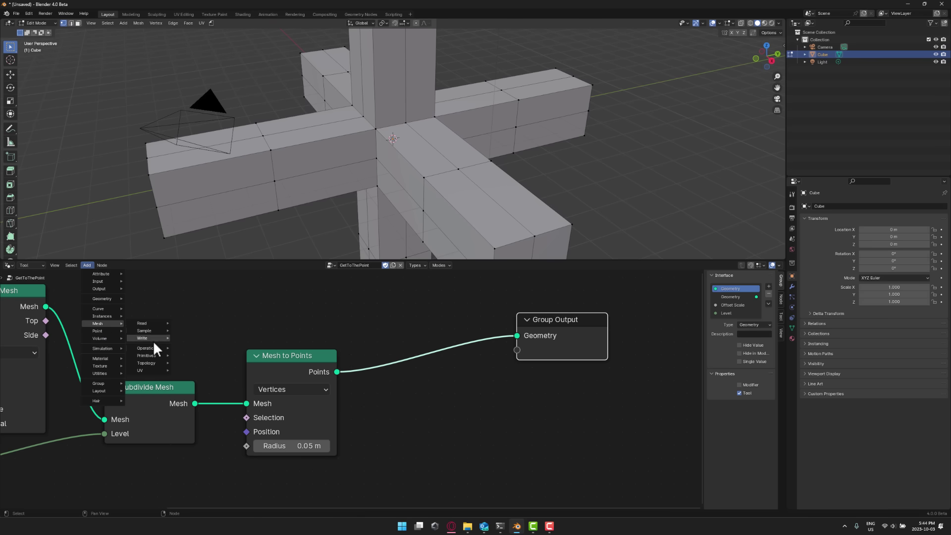
mouse_move(152, 351)
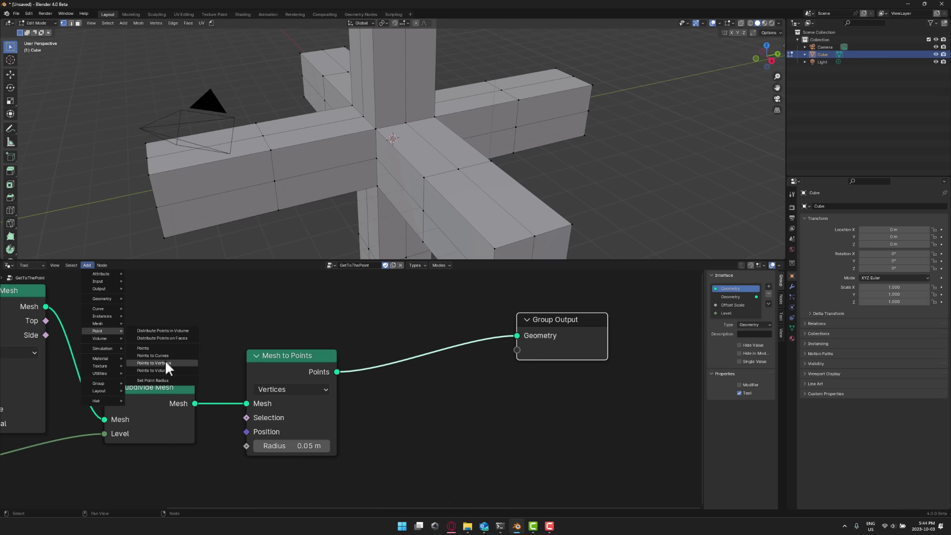
click(165, 363)
click(481, 349)
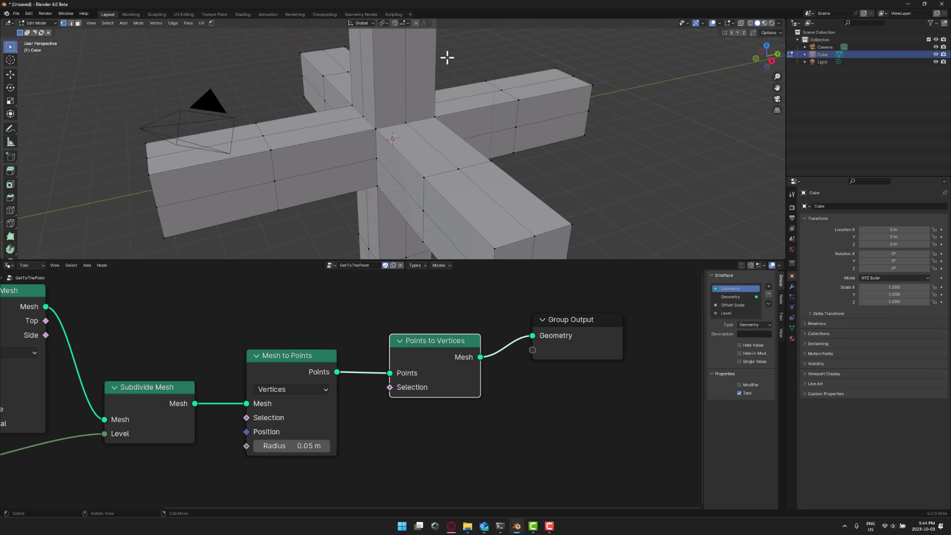
Return to Object Mode, delete the old mesh, and add a new cube
click(55, 23)
click(52, 32)
key(x)
click(407, 134)
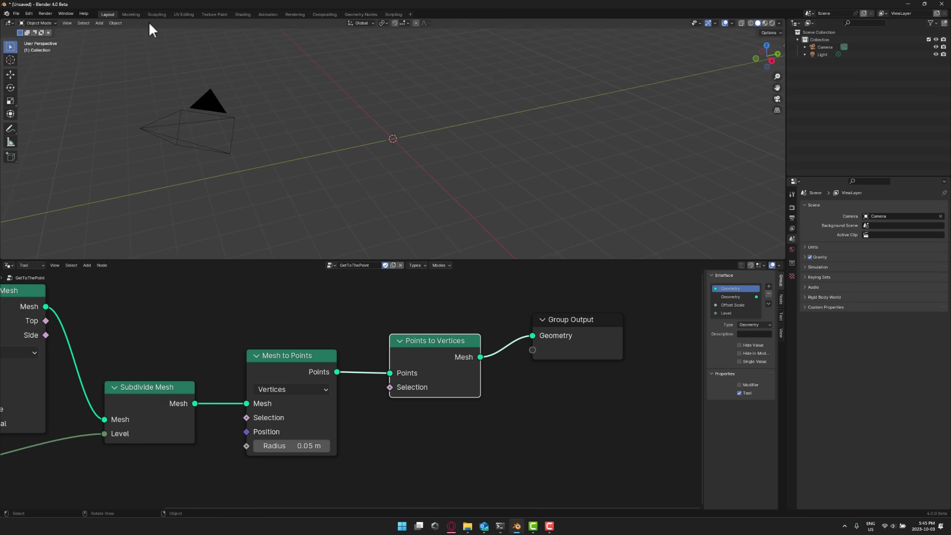
click(98, 23)
mouse_move(105, 40)
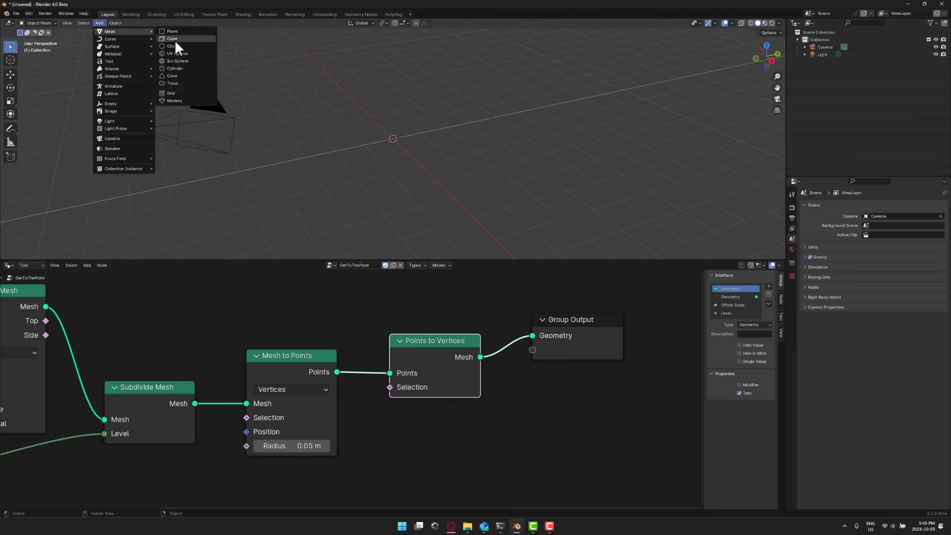
click(174, 39)
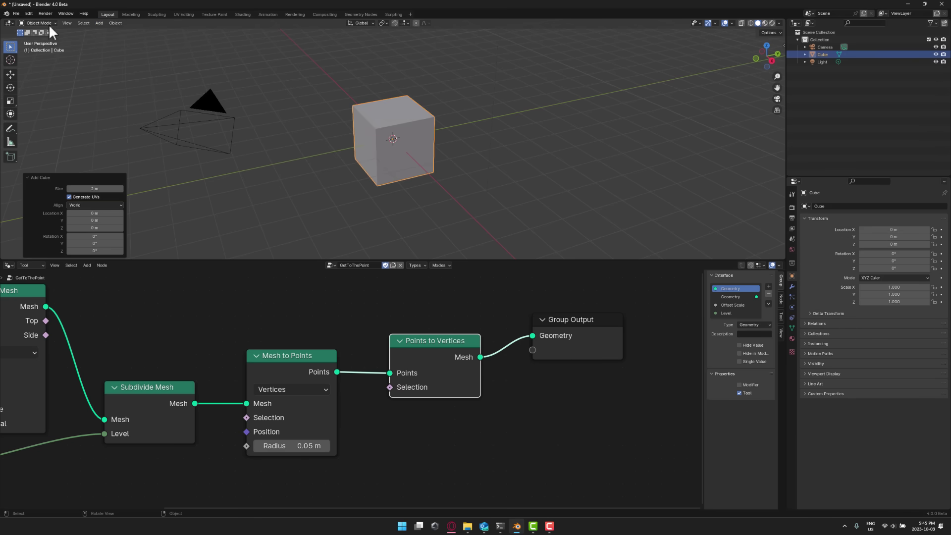
Run GetToThePoint on the cube in Edit Mode with Offset Scale 4.740 and Level 5
key(Tab)
click(211, 23)
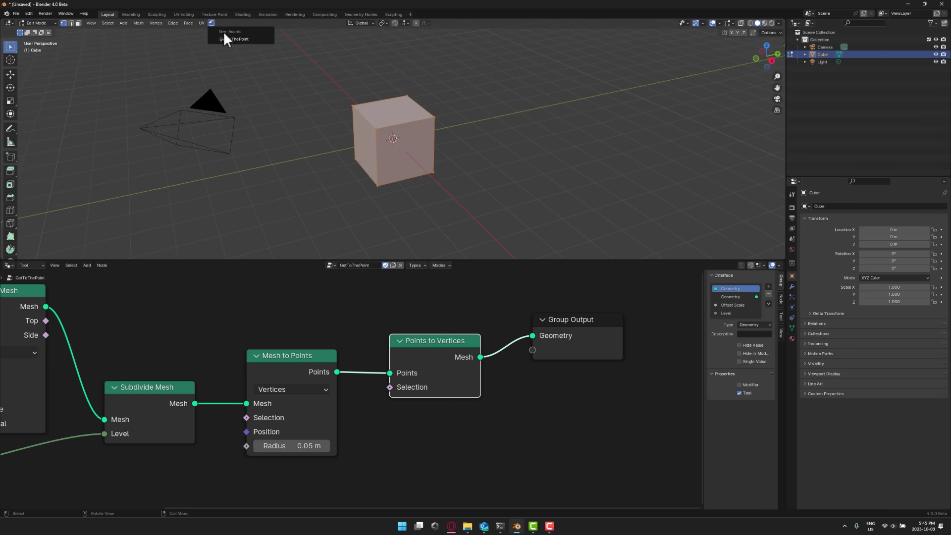
click(230, 37)
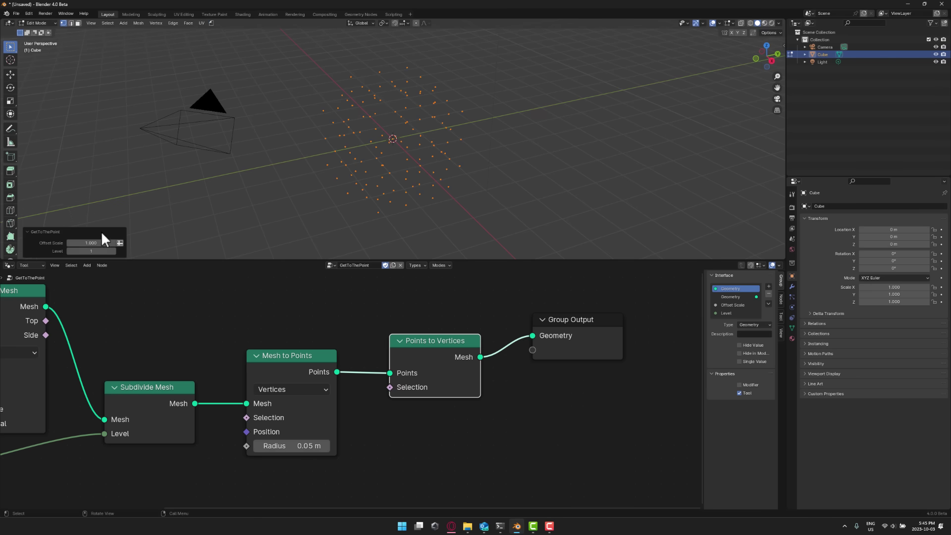
drag(92, 243, 102, 251)
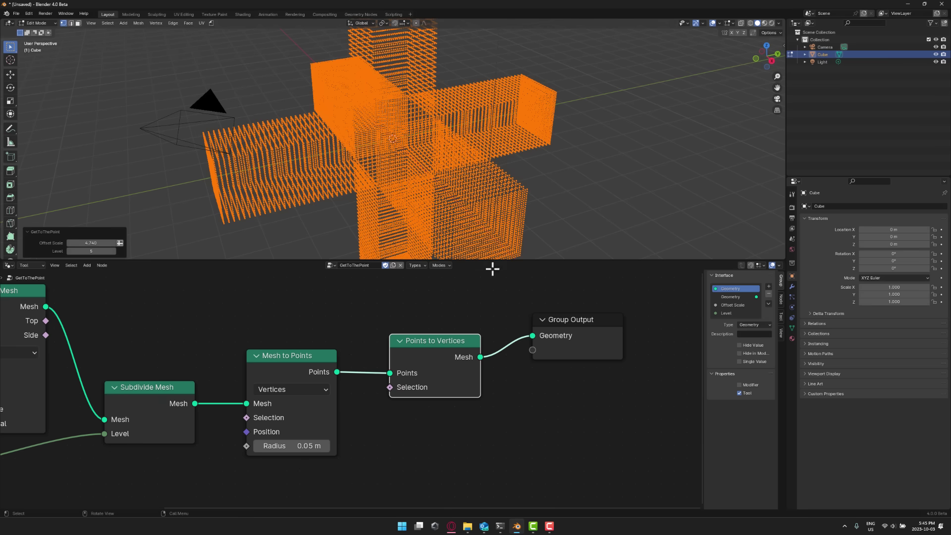
Rearrange the nodes and drop a Convex Hull node onto the link before Group Output
drag(567, 325, 632, 334)
drag(432, 337, 399, 323)
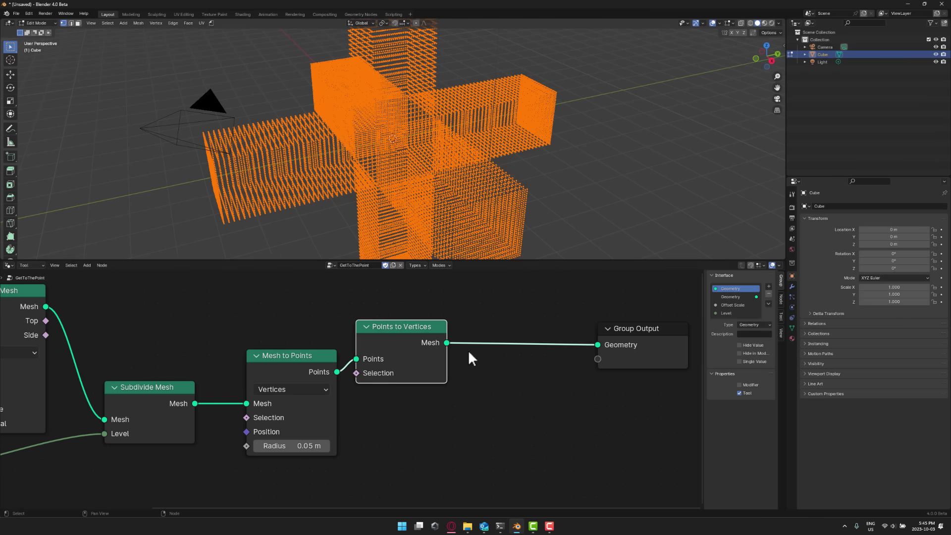
click(89, 266)
mouse_move(90, 274)
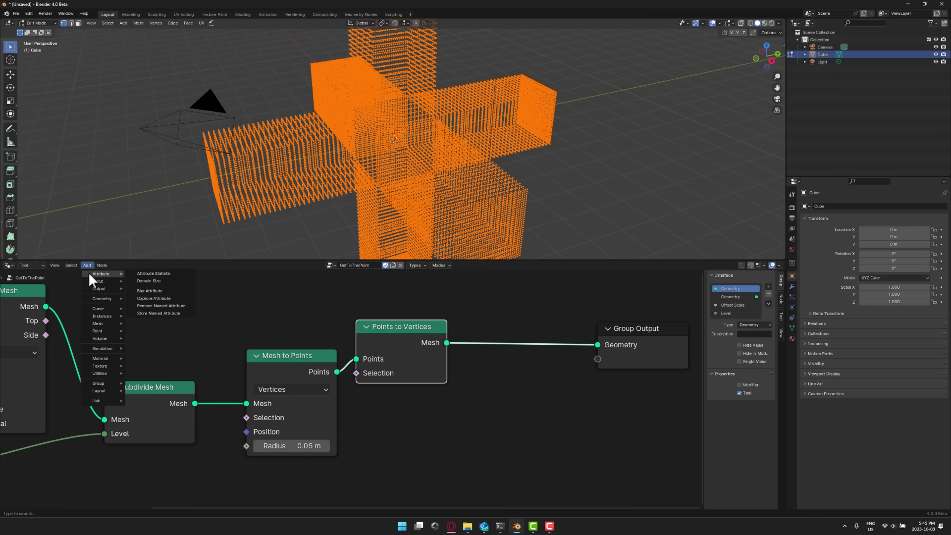
mouse_move(101, 298)
mouse_move(148, 323)
click(213, 330)
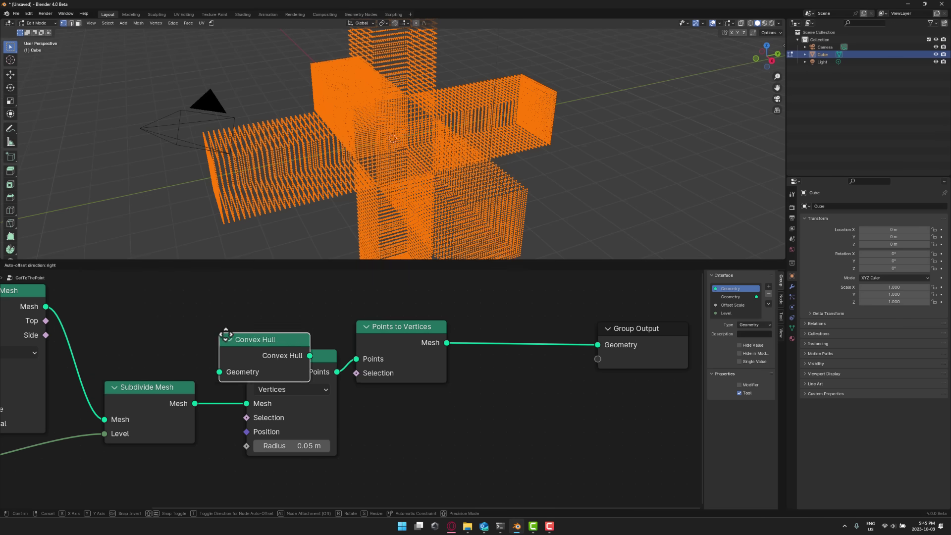
click(502, 365)
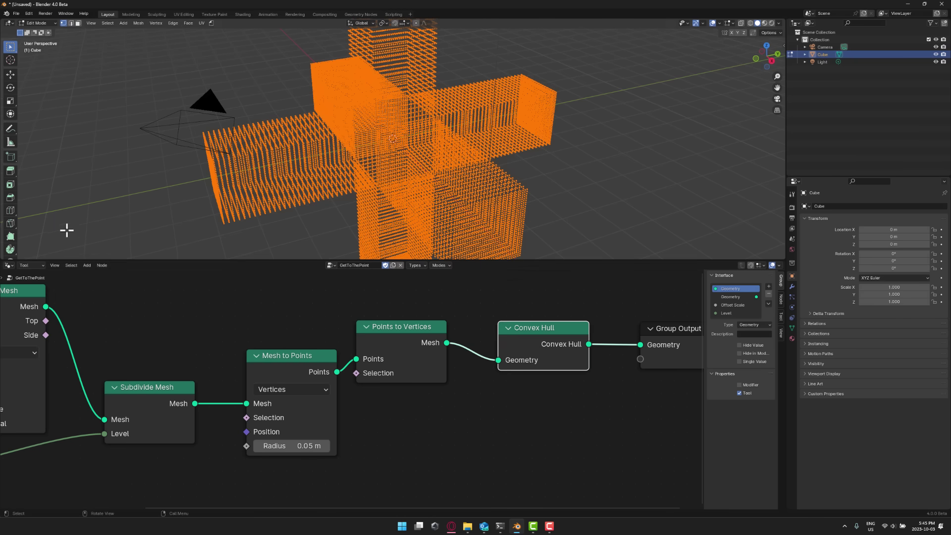
Toggle to Object Mode and back to Edit Mode, then rerun GetToThePoint for a convex hull result
click(37, 23)
click(38, 28)
click(41, 23)
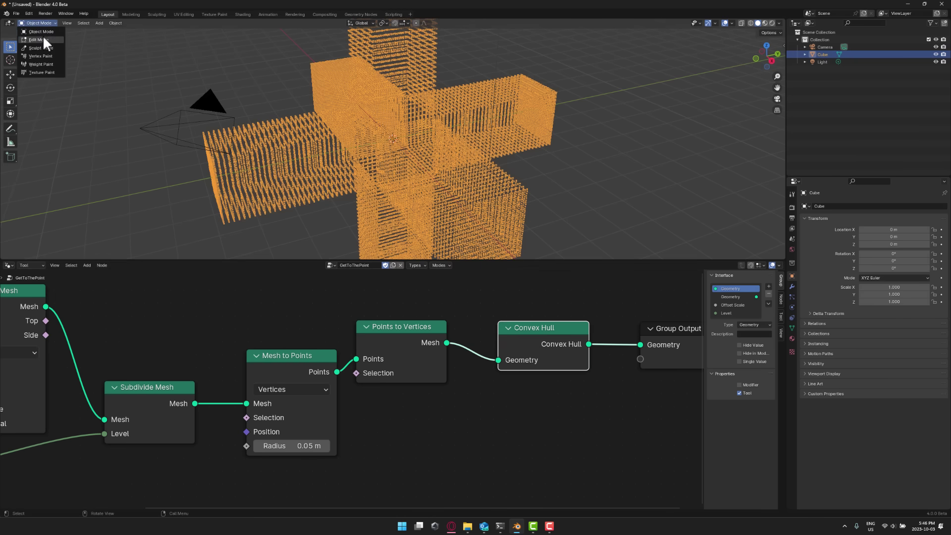
click(44, 40)
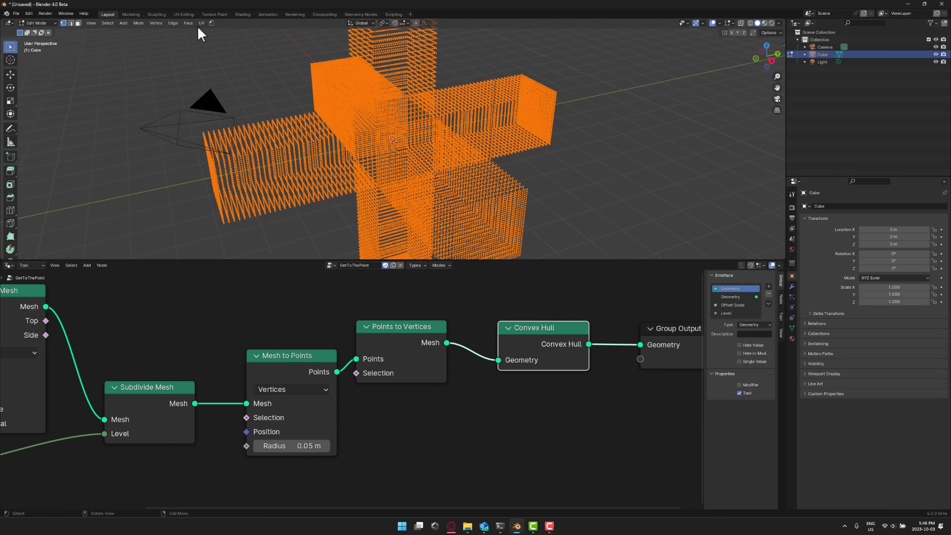
click(213, 23)
click(224, 36)
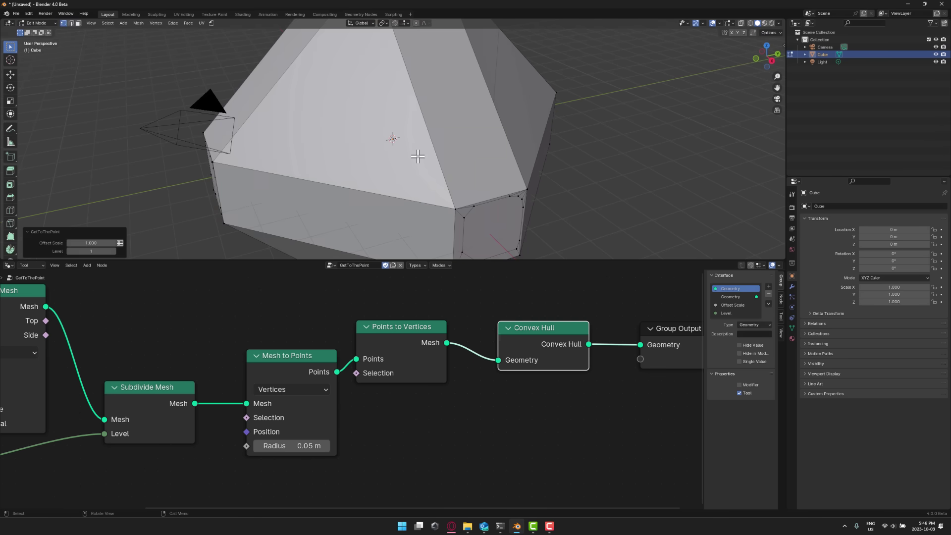
scroll(417, 157, down, 6)
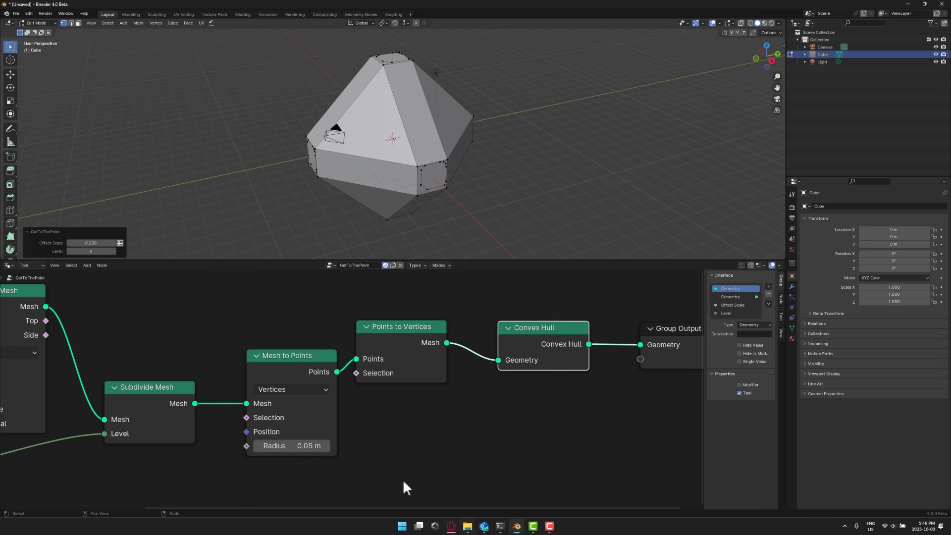
middle_drag(370, 456, 155, 412)
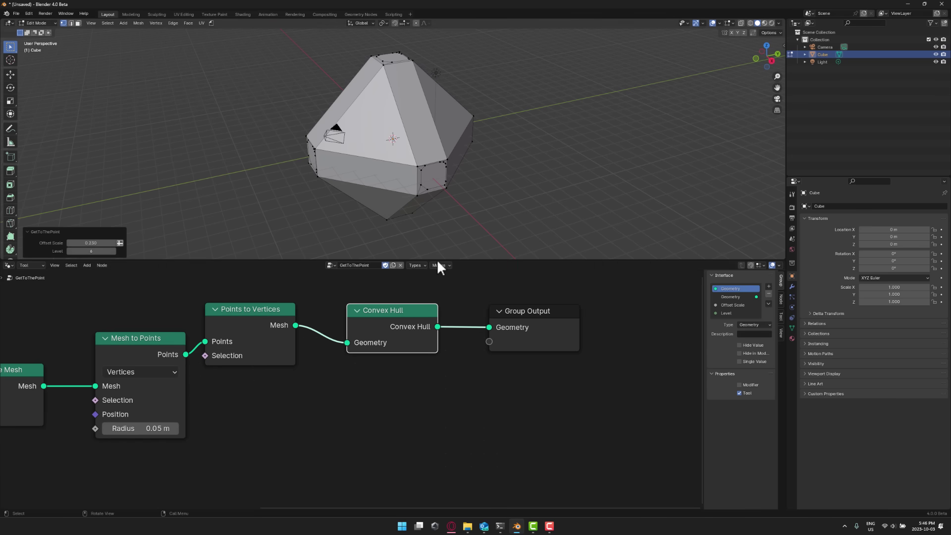
Tick Curves alongside Mesh in GetToThePoint's supported Types
click(415, 266)
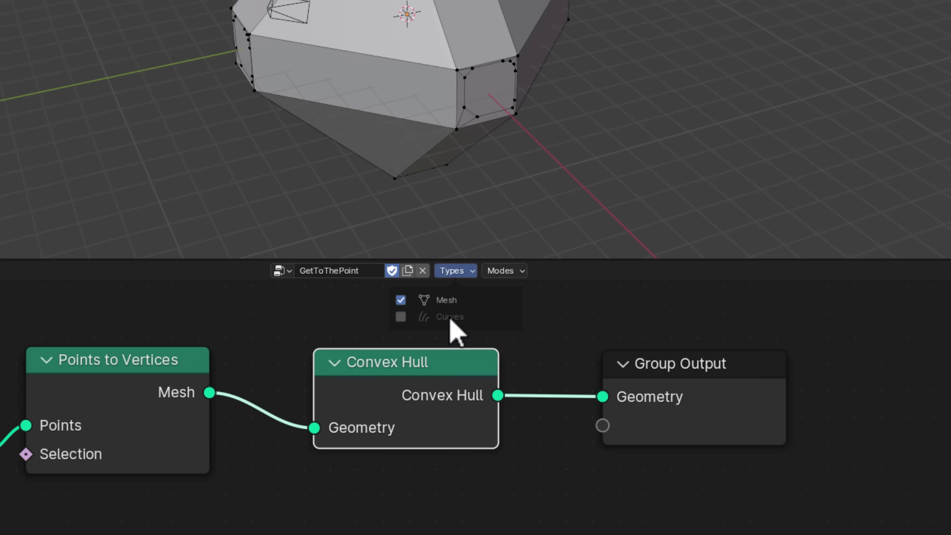
click(401, 317)
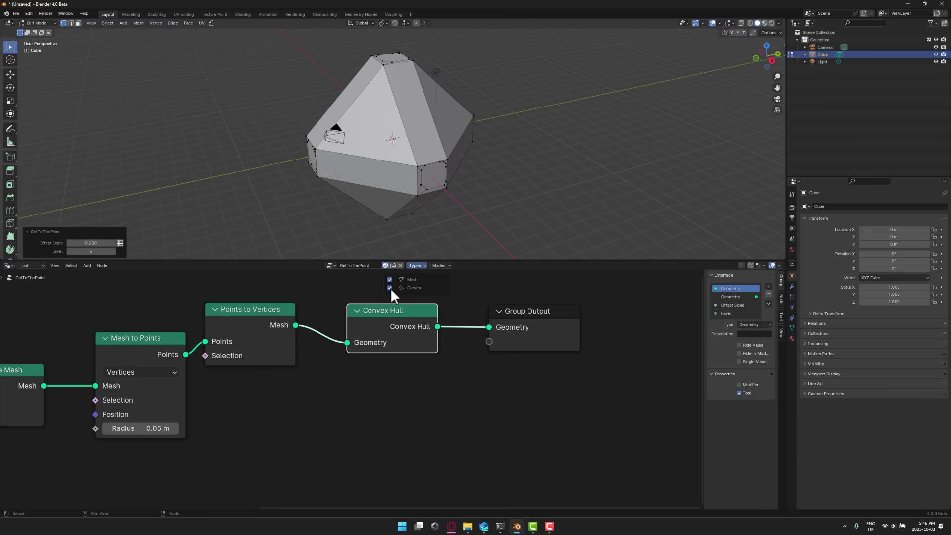
click(564, 425)
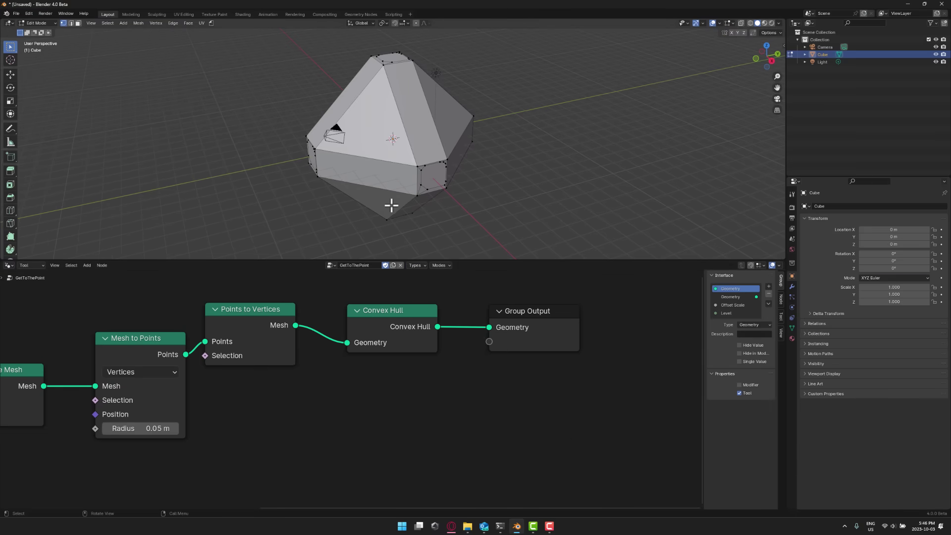
middle_drag(475, 282, 541, 289)
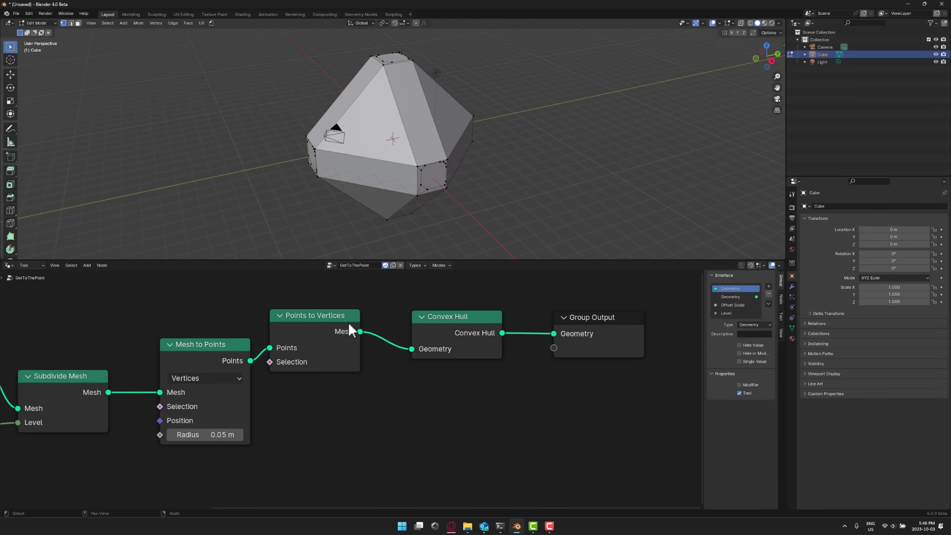
Delete the Convex Hull node and link Points to Vertices Mesh to Group Output Geometry
click(434, 323)
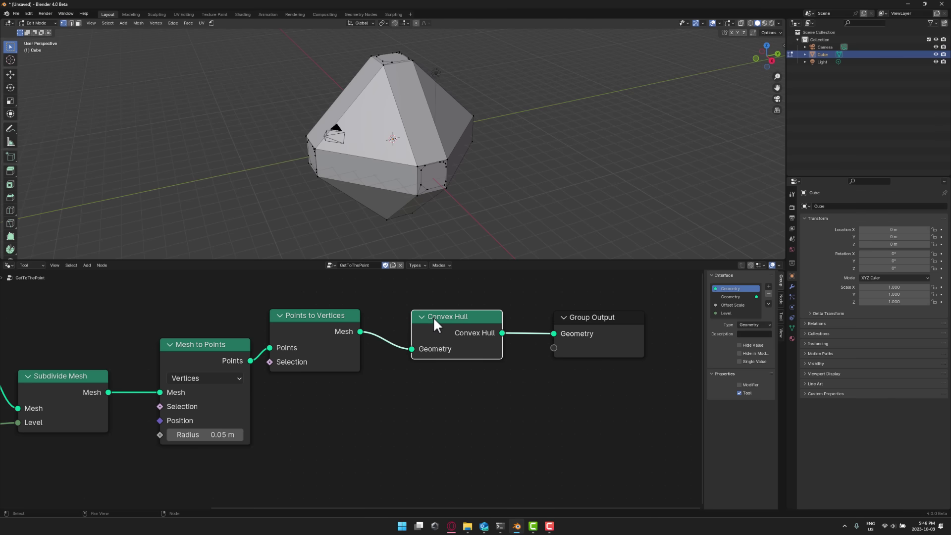
key(Delete)
drag(361, 331, 550, 334)
middle_drag(387, 377, 474, 384)
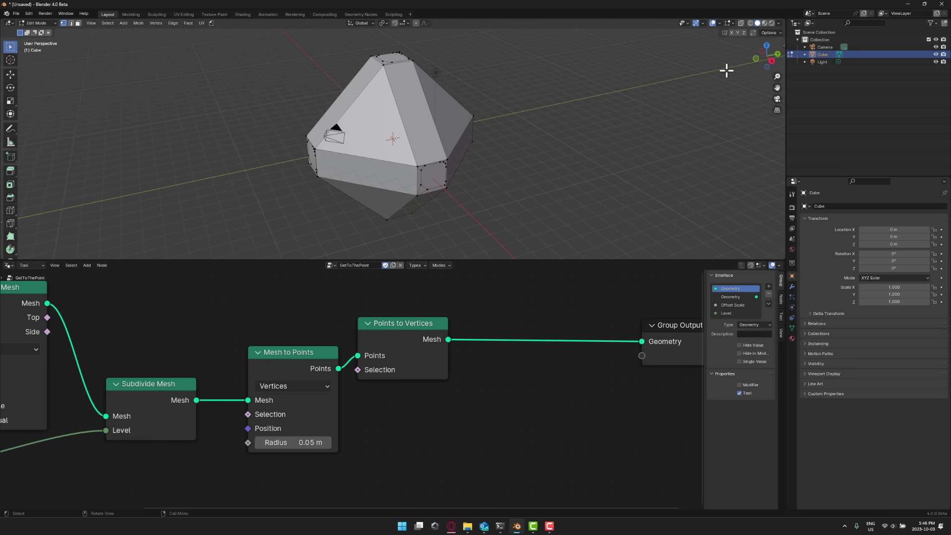
In the Outliner's Blender File view, expand Node Groups and mark GetToThePoint as an asset
click(811, 23)
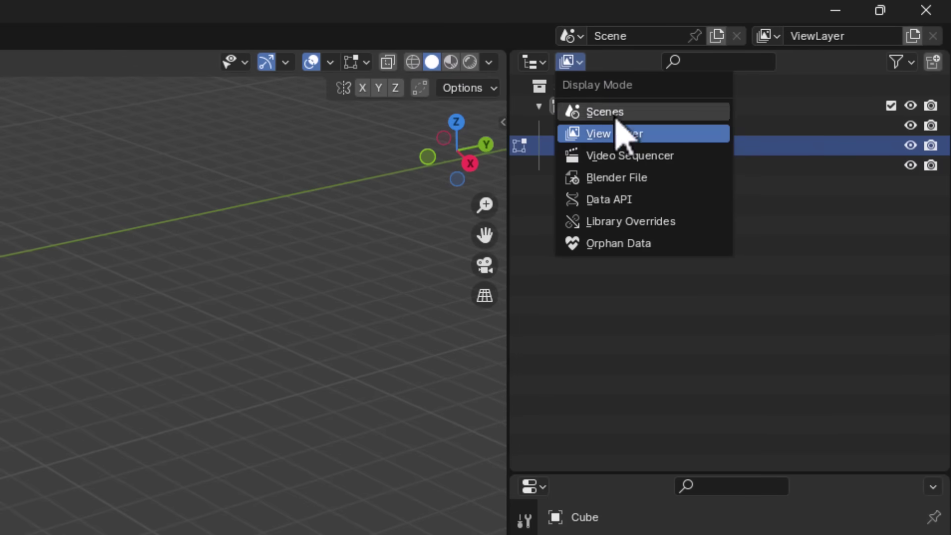
click(634, 178)
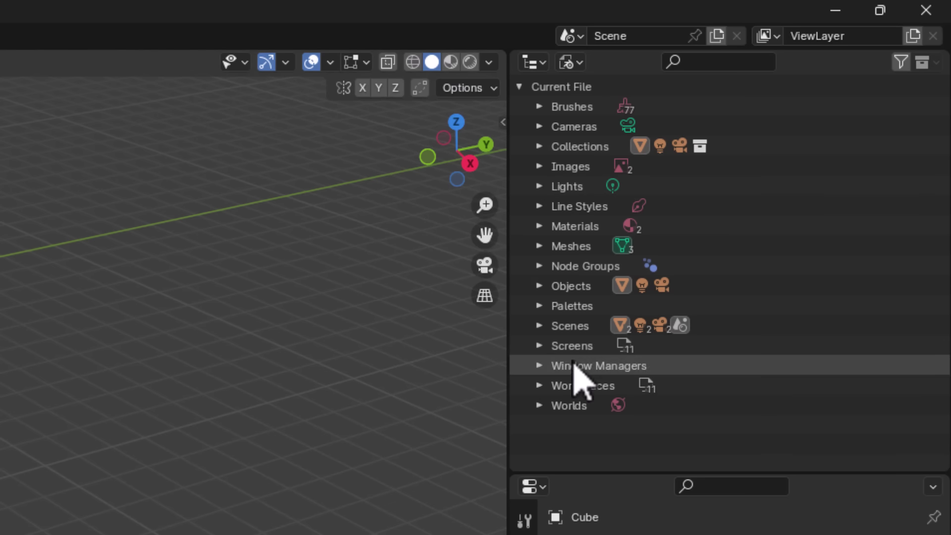
click(542, 266)
click(617, 286)
right_click(618, 286)
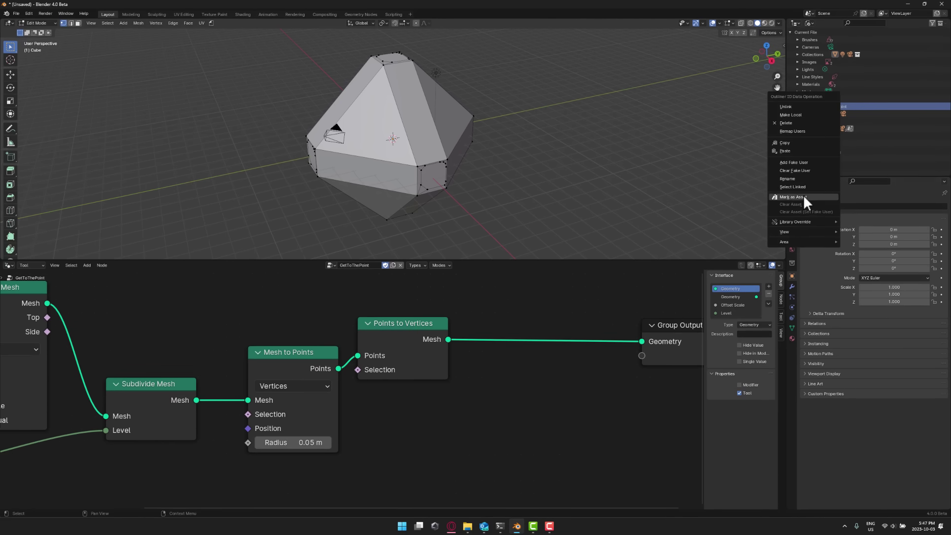
click(557, 522)
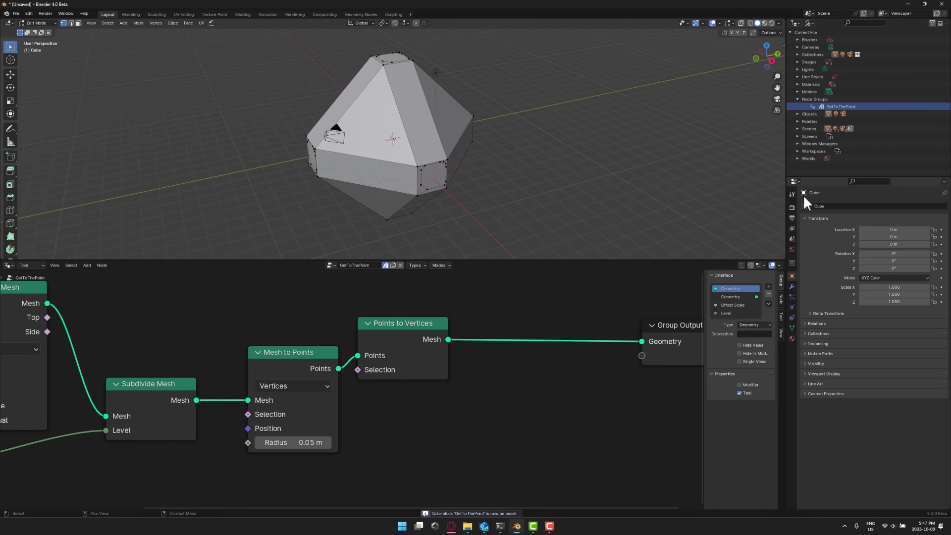
Turn the Properties area into a widened Asset Browser showing the Current File library
click(795, 182)
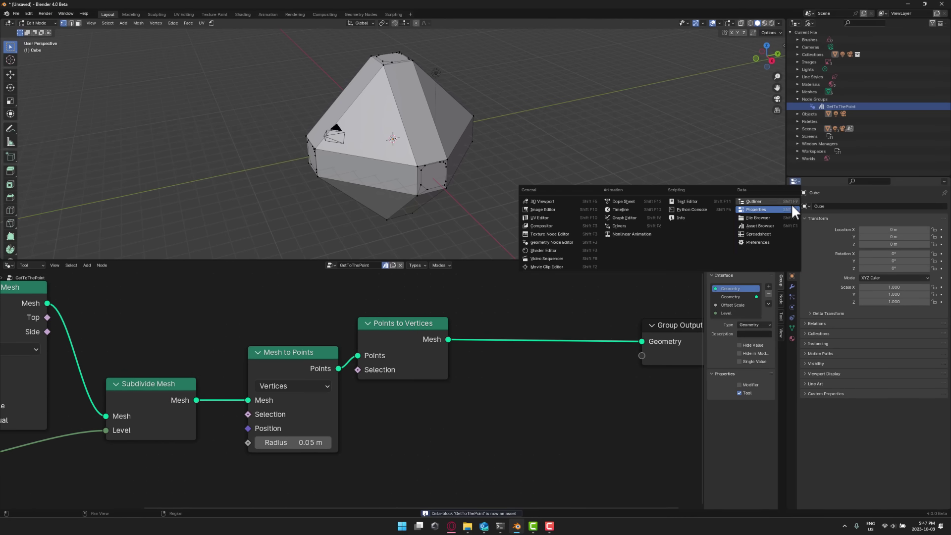
click(767, 218)
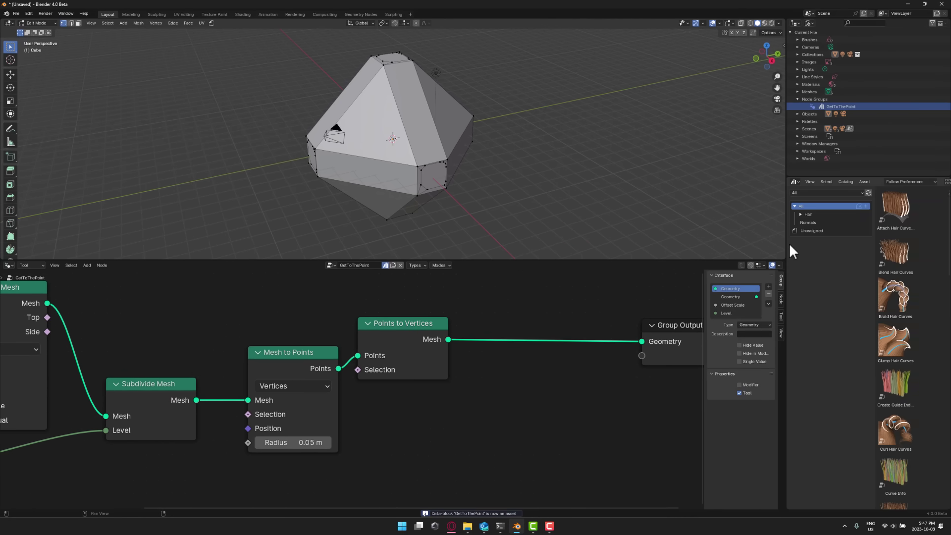
drag(788, 246, 557, 224)
click(579, 231)
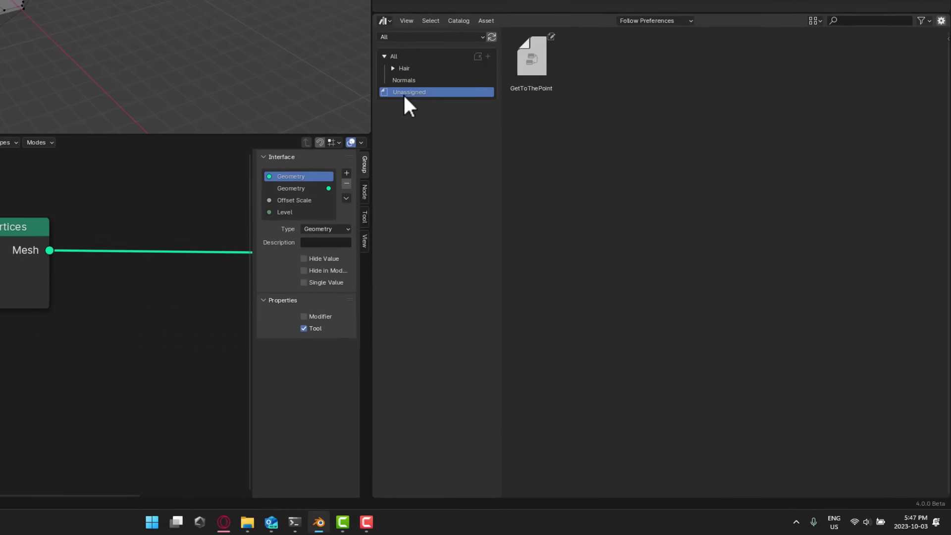
click(529, 59)
right_click(529, 59)
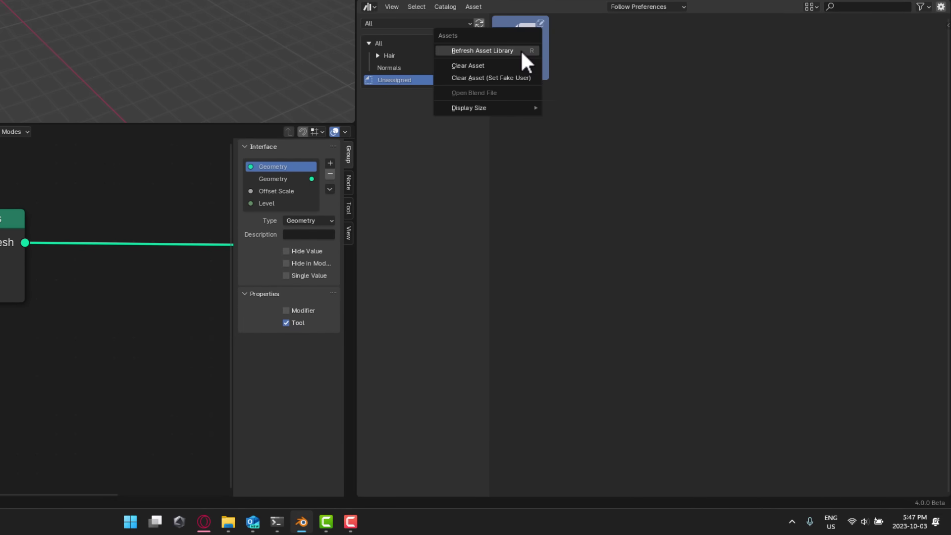
click(600, 108)
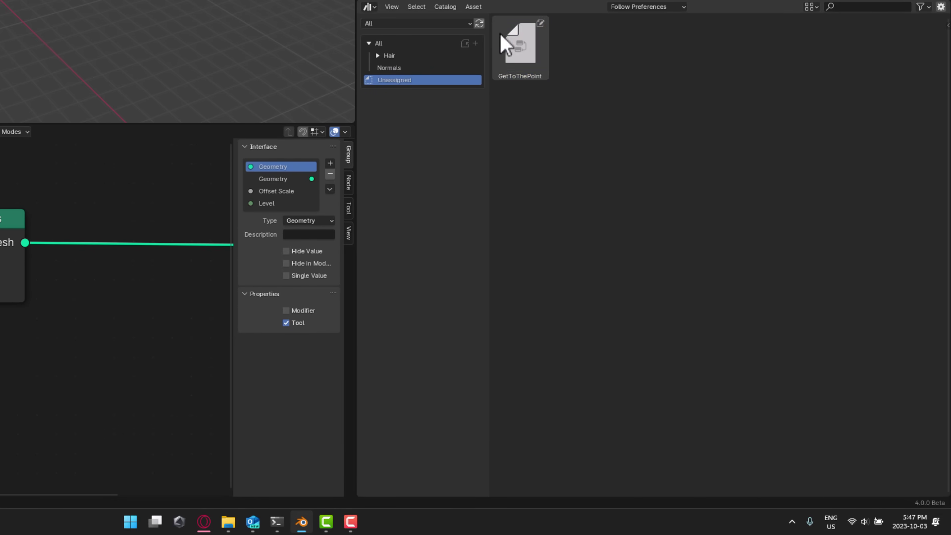
click(453, 8)
click(469, 23)
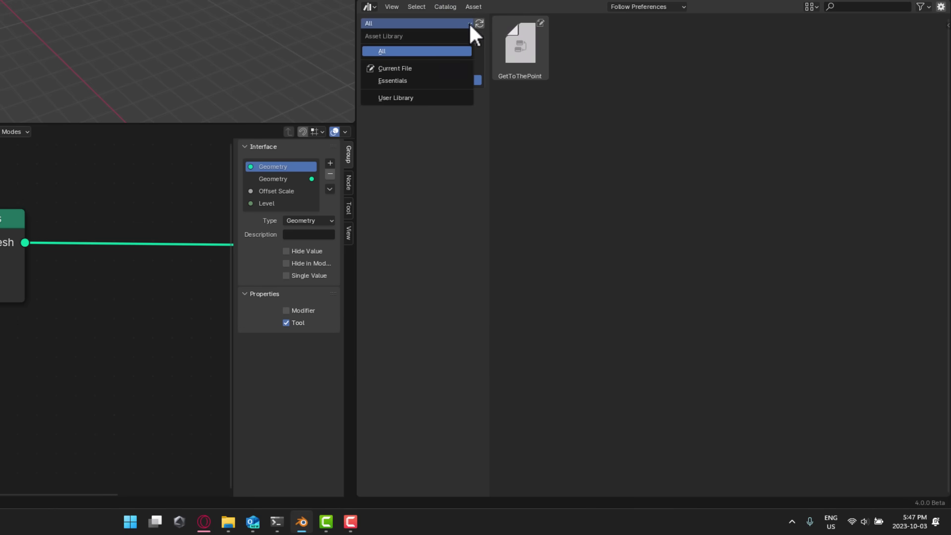
click(416, 68)
Create a catalog named MikesPowerTools and move the GetToThePoint asset into it
click(446, 7)
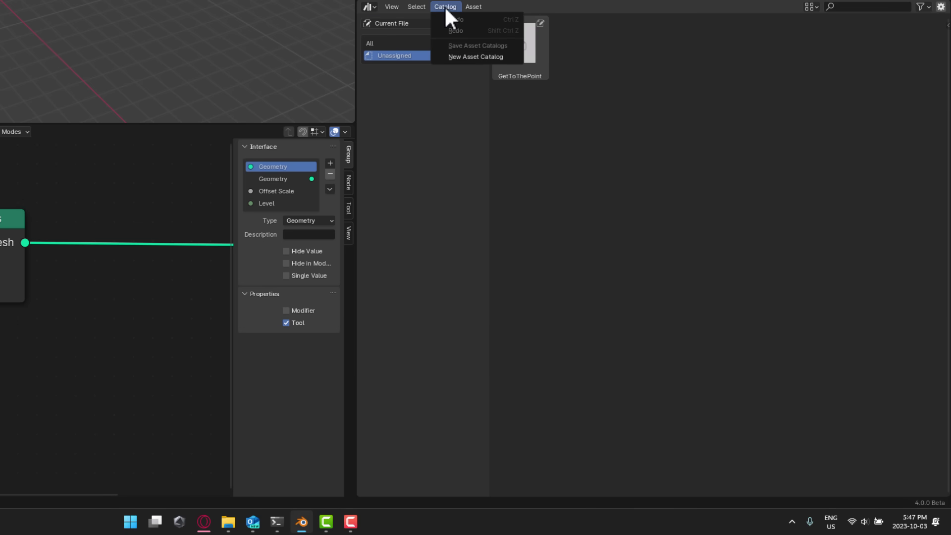
click(462, 57)
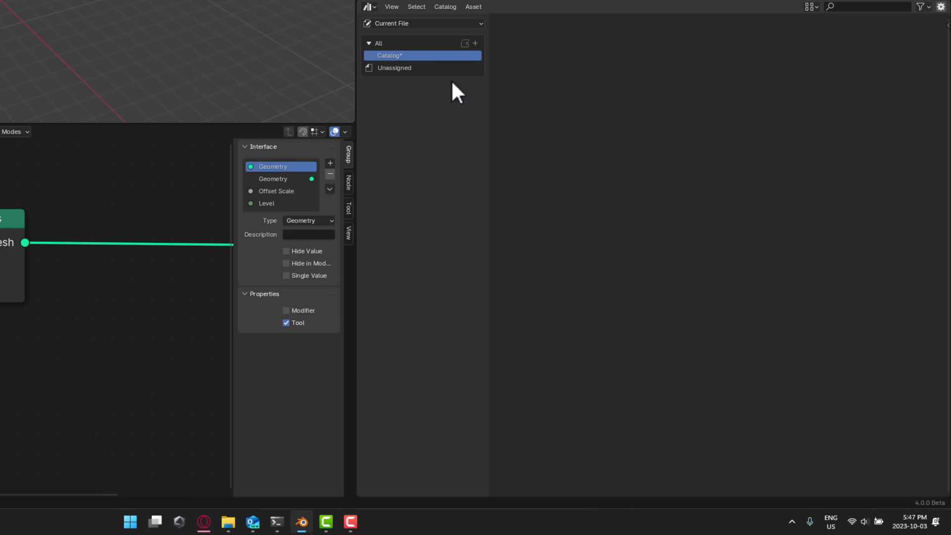
double_click(395, 55)
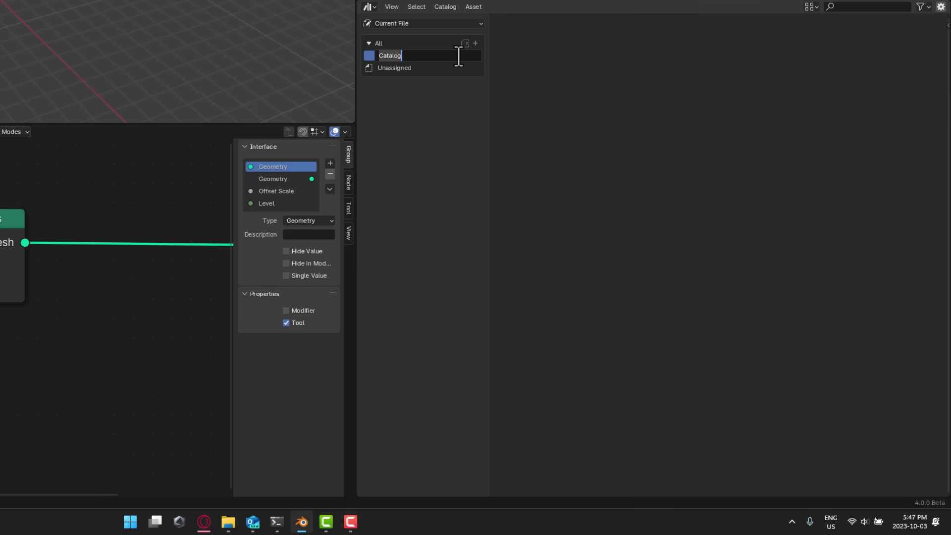
text(MikesPowerTools)
key(Return)
click(419, 67)
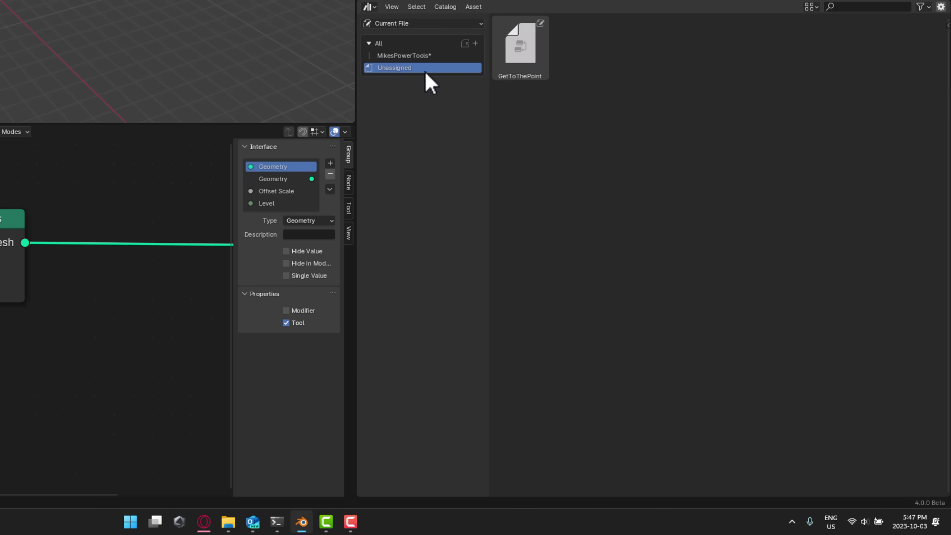
drag(521, 43, 421, 55)
click(421, 55)
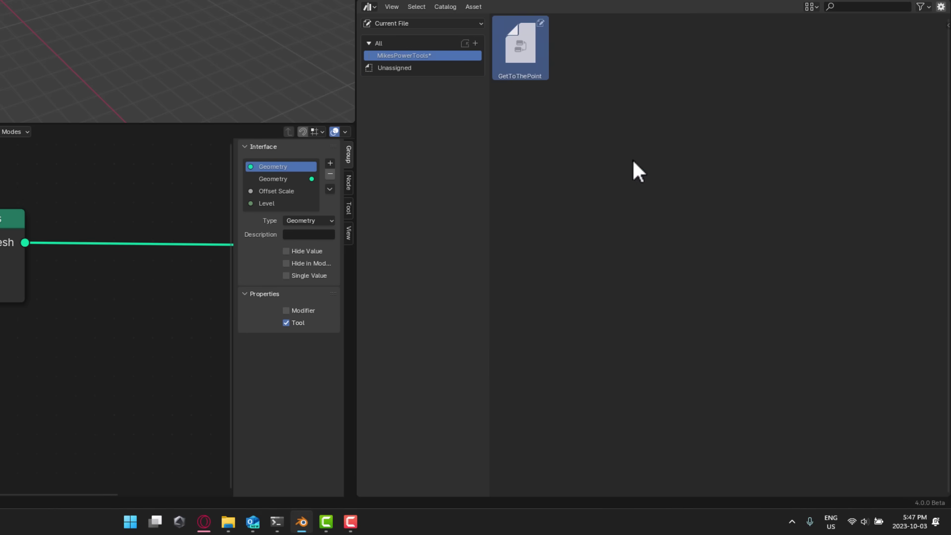
key(n)
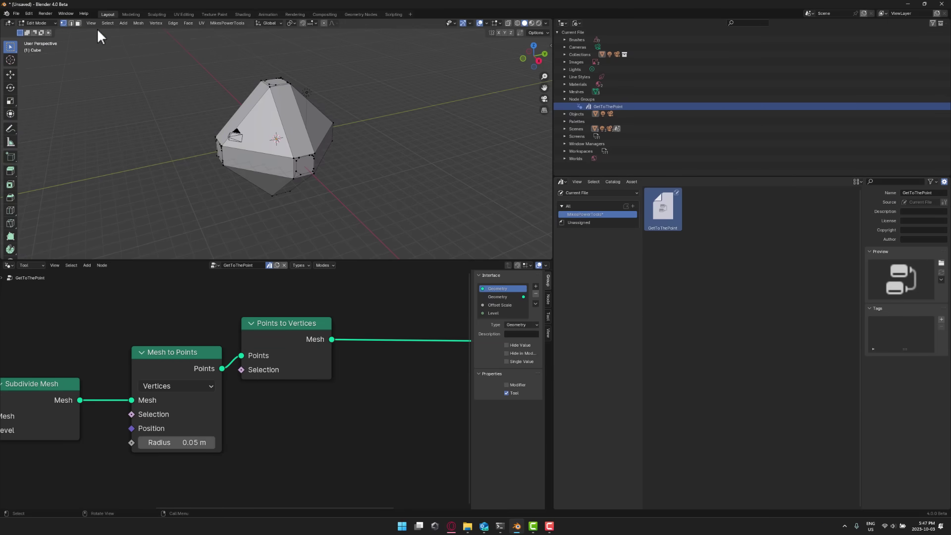
Return to Object Mode, delete the old object, and add a new cube
click(45, 23)
click(38, 33)
key(x)
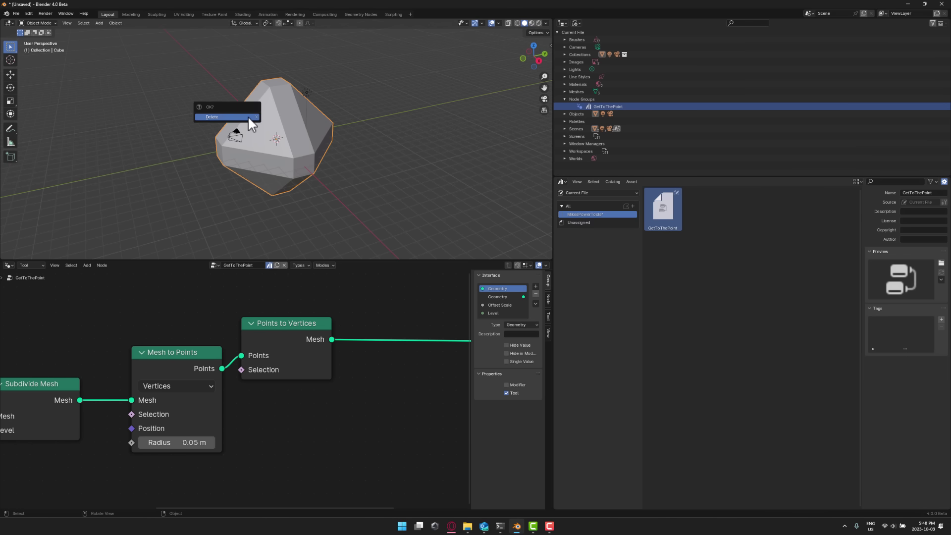
click(248, 116)
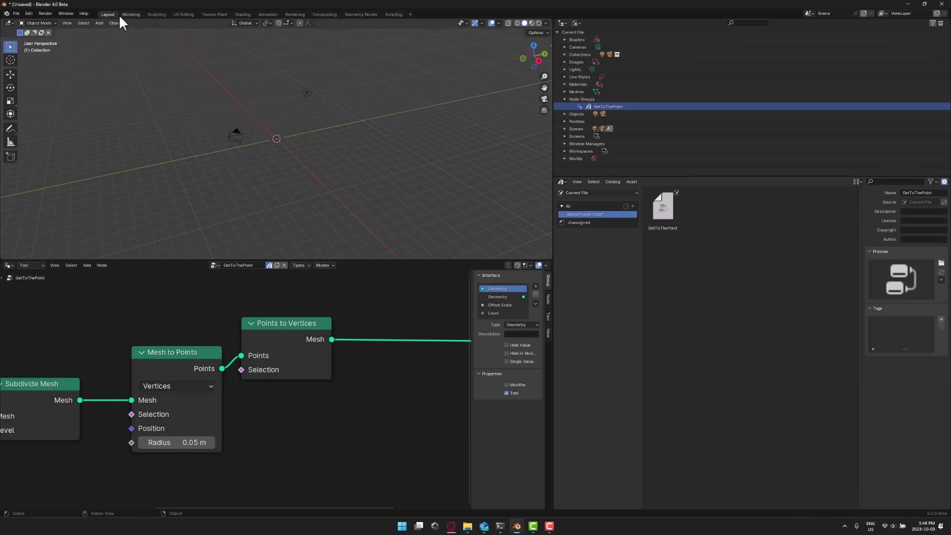
click(100, 23)
mouse_move(106, 30)
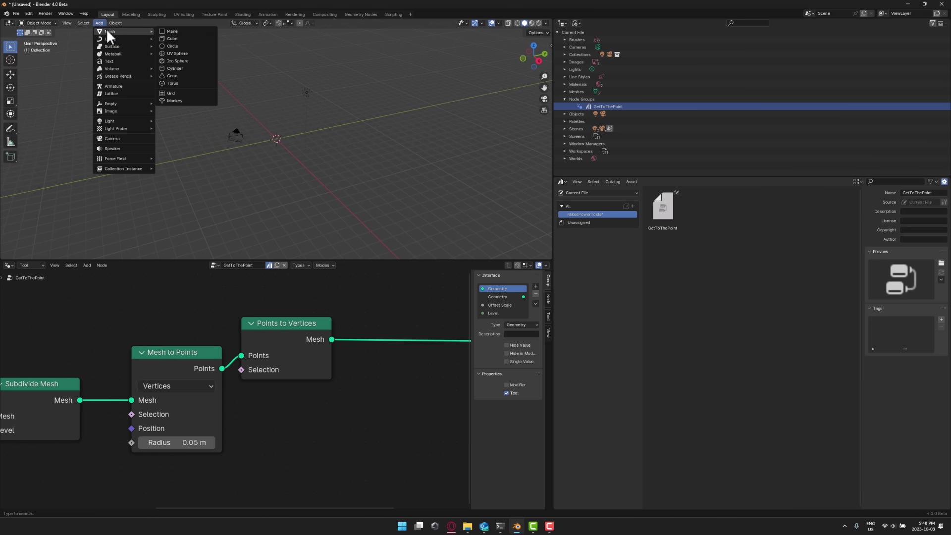
click(177, 39)
scroll(299, 157, up, 5)
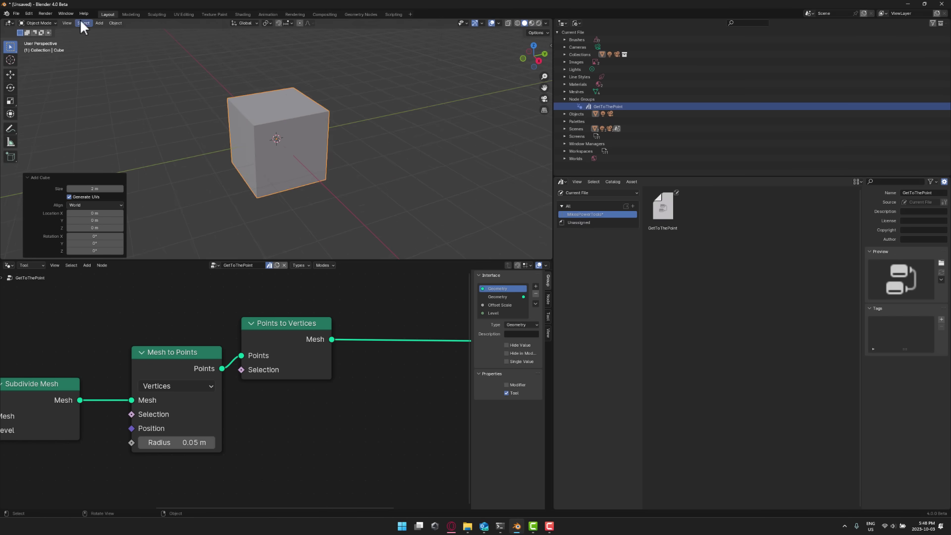
Run MikesPowerTools > GetToThePoint in Edit Mode with Offset Scale 3.040 and Level 5
key(Tab)
click(227, 23)
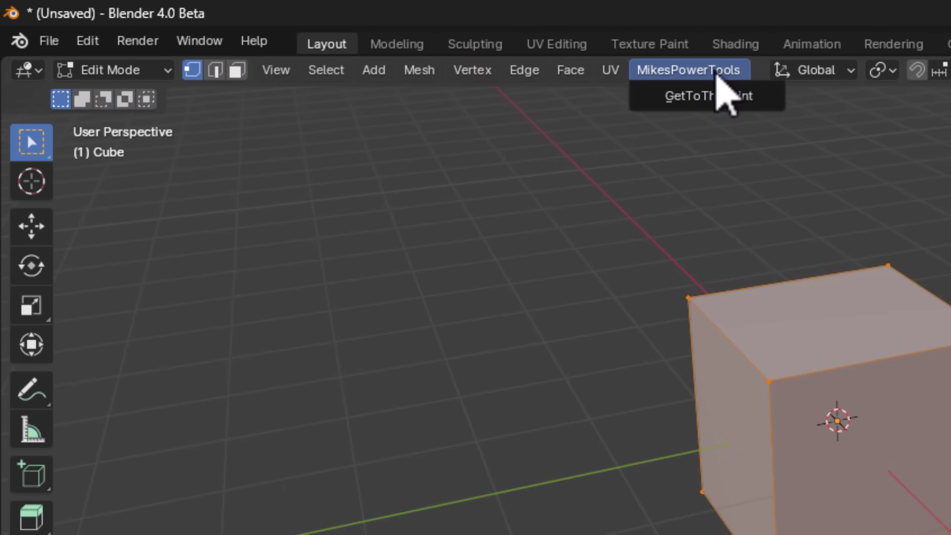
click(721, 95)
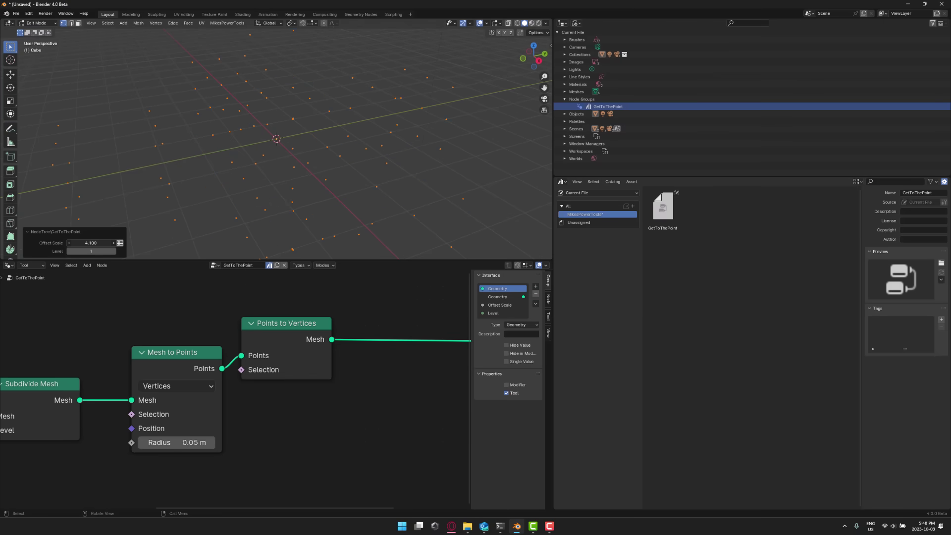
drag(91, 242, 74, 243)
click(91, 252)
text(4)
key(Return)
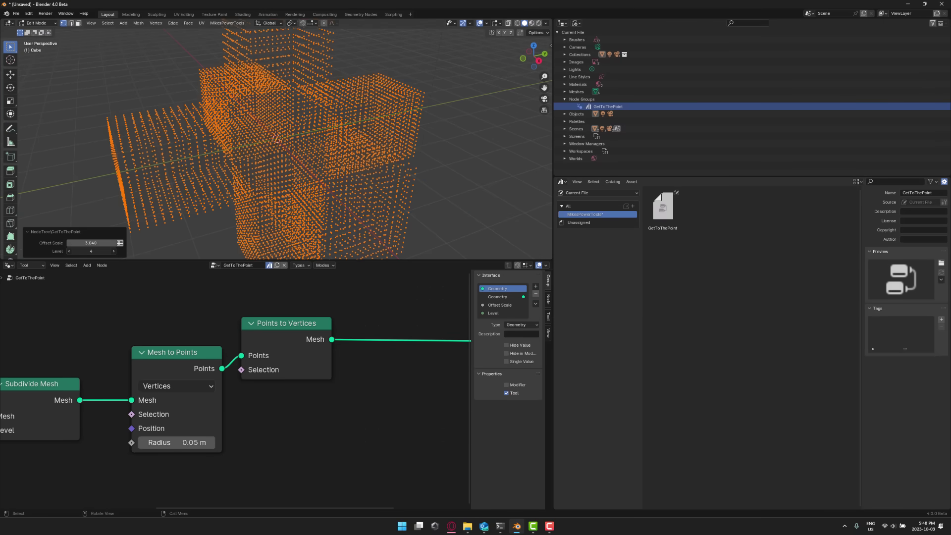
click(113, 251)
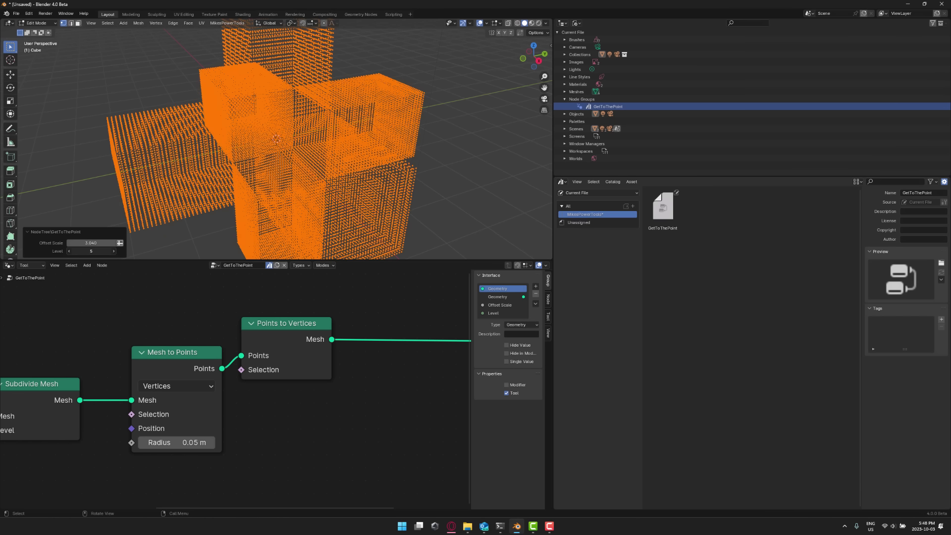
middle_drag(278, 486, 60, 478)
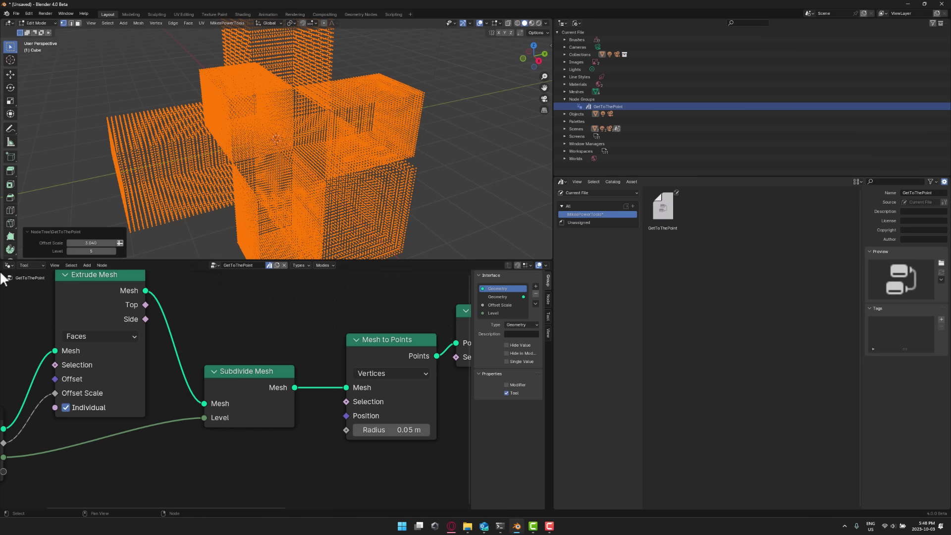
Frame the whole node tree and try adding GetToThePoint inside its own tree
scroll(196, 433, down, 4)
middle_drag(240, 435, 292, 451)
click(88, 265)
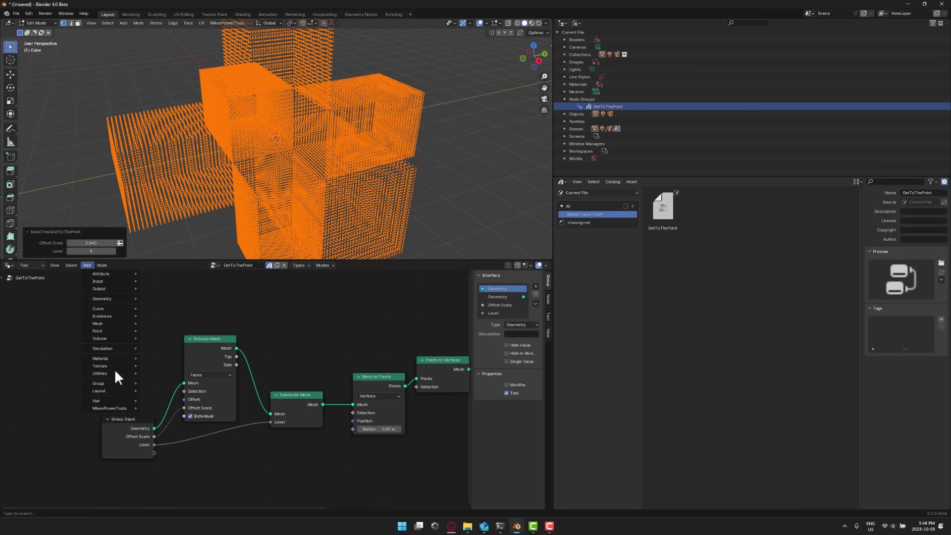
mouse_move(115, 373)
mouse_move(117, 406)
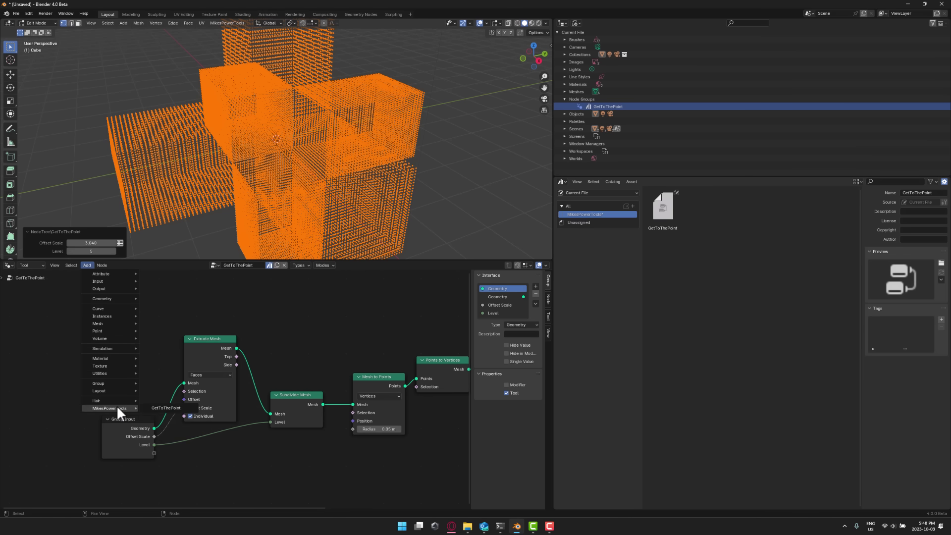
click(152, 406)
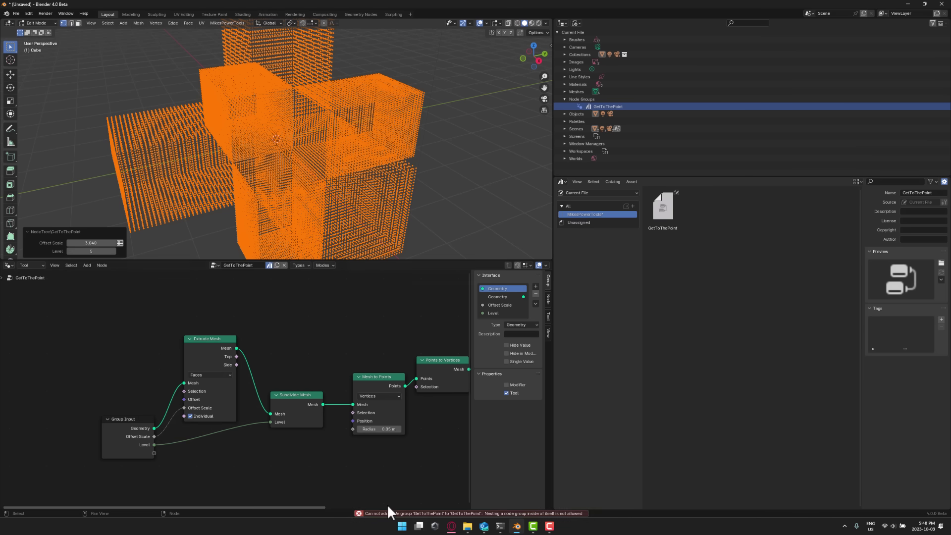
Reopen the Add menu and browse the node categories for Random Value
click(104, 266)
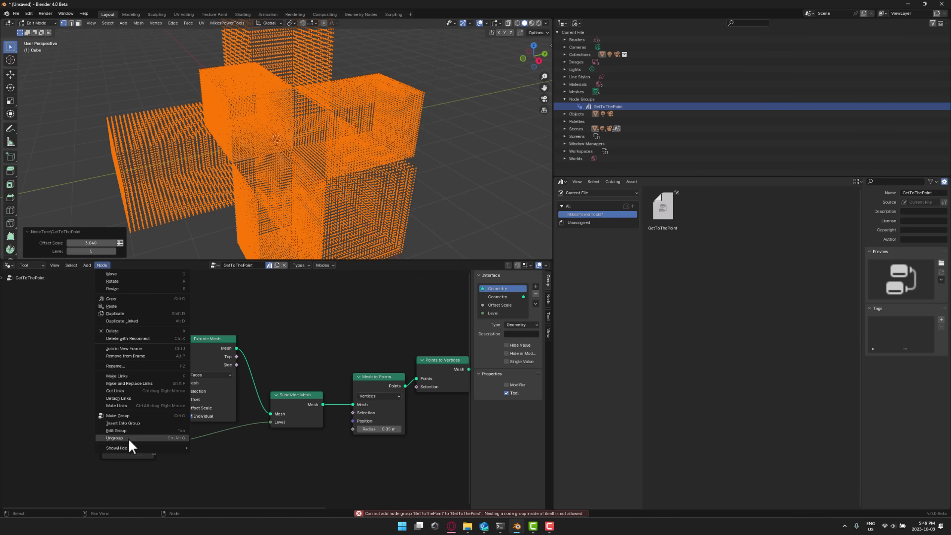
click(83, 268)
click(82, 266)
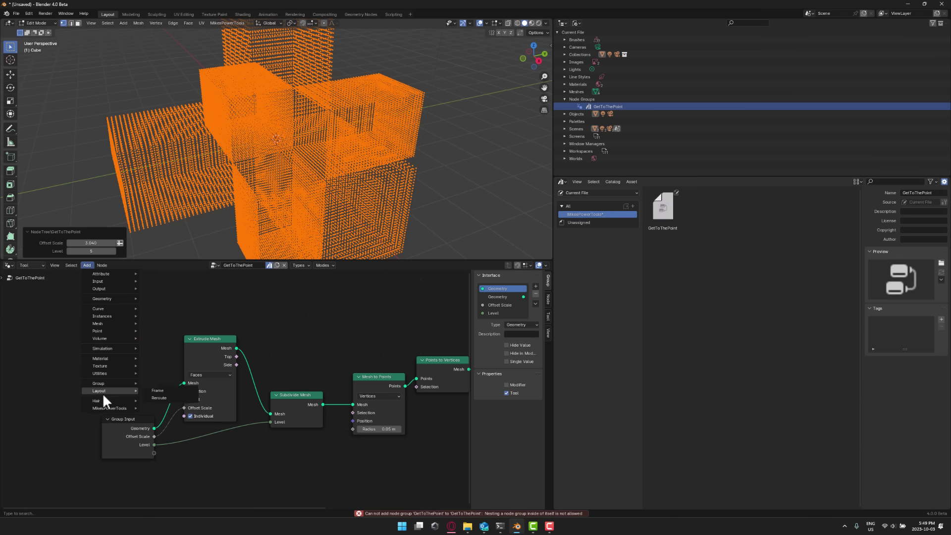
mouse_move(106, 409)
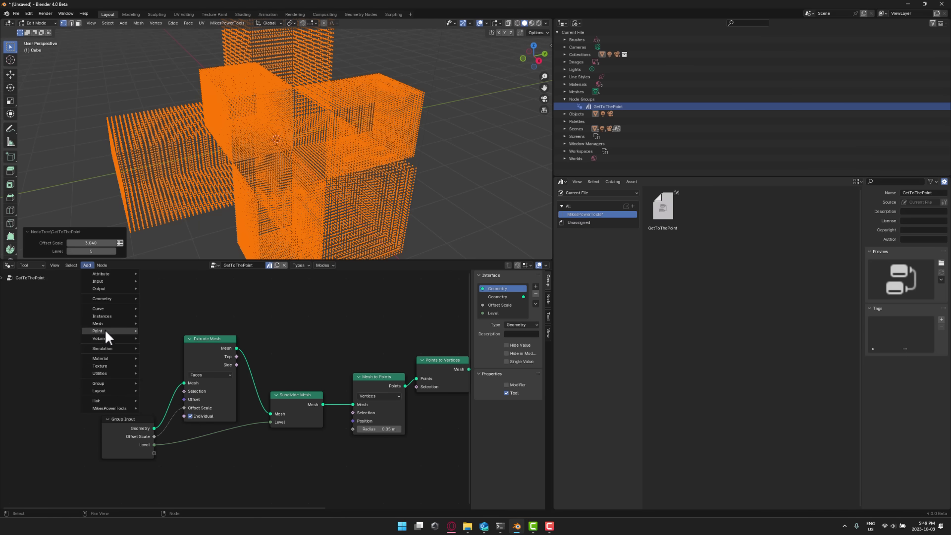
mouse_move(102, 275)
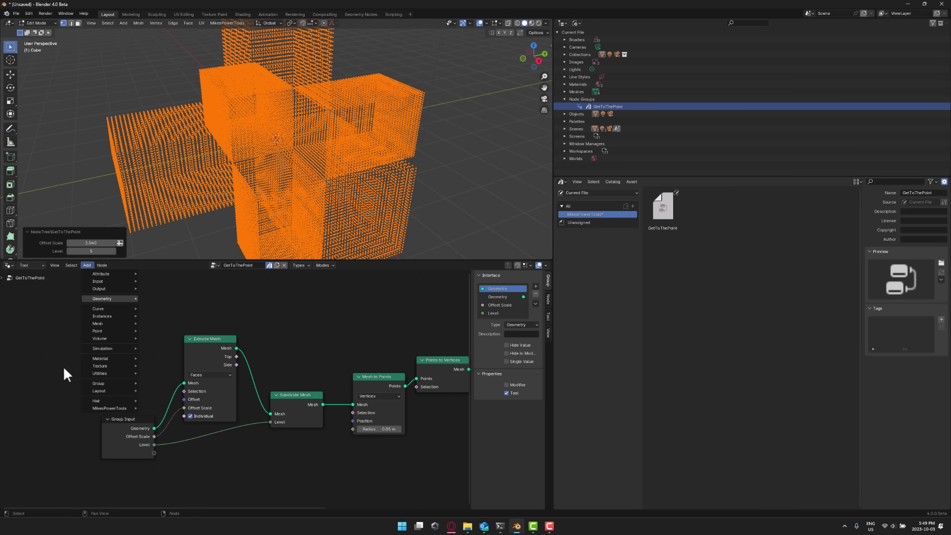
Add a Random Value node left of the tree and set its data type to Vector
mouse_move(111, 373)
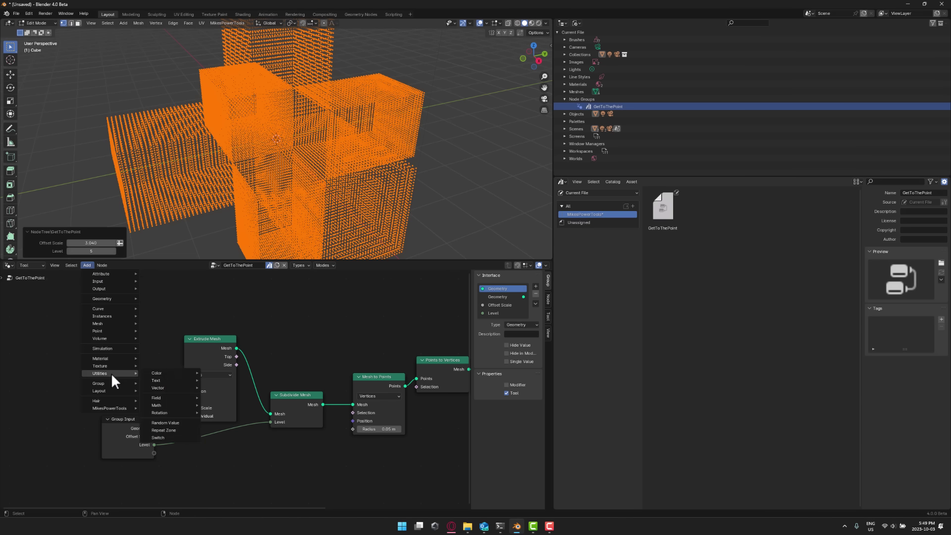
click(178, 422)
click(95, 322)
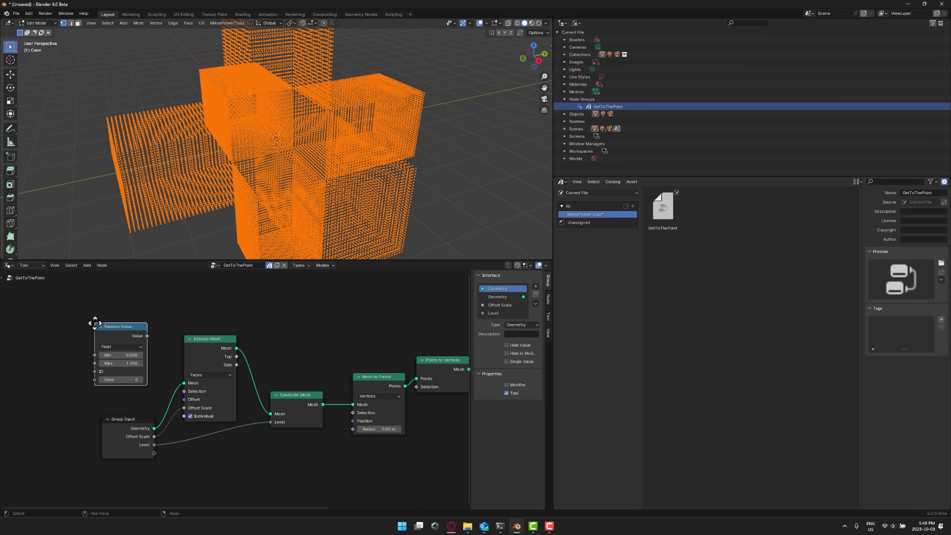
click(121, 347)
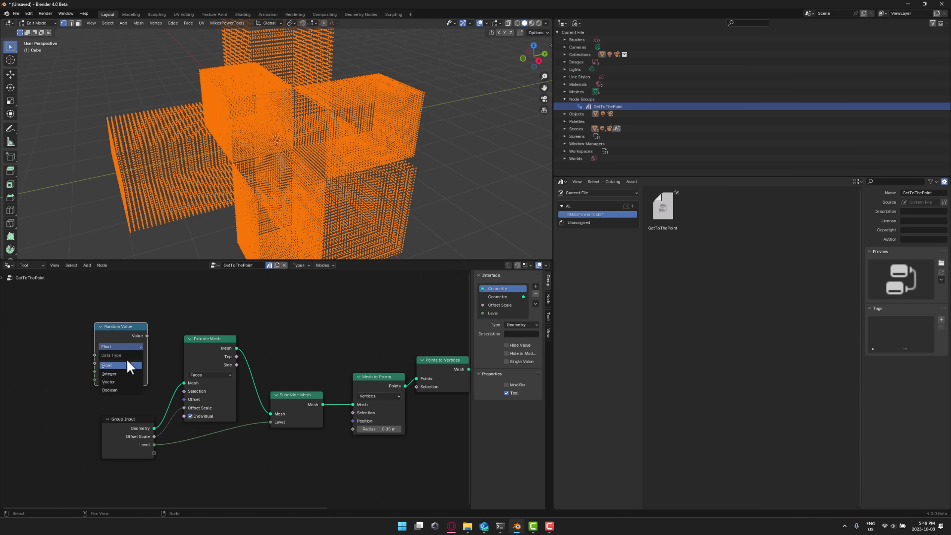
click(109, 385)
Connect the random vector output to Mesh to Points Position and place the node below the others
drag(129, 329, 345, 347)
drag(339, 419, 355, 419)
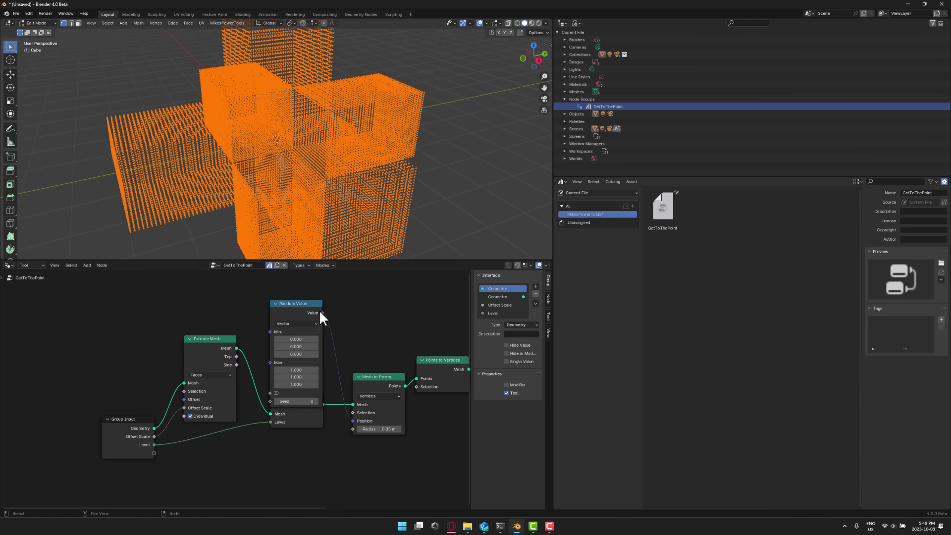
drag(308, 303, 312, 453)
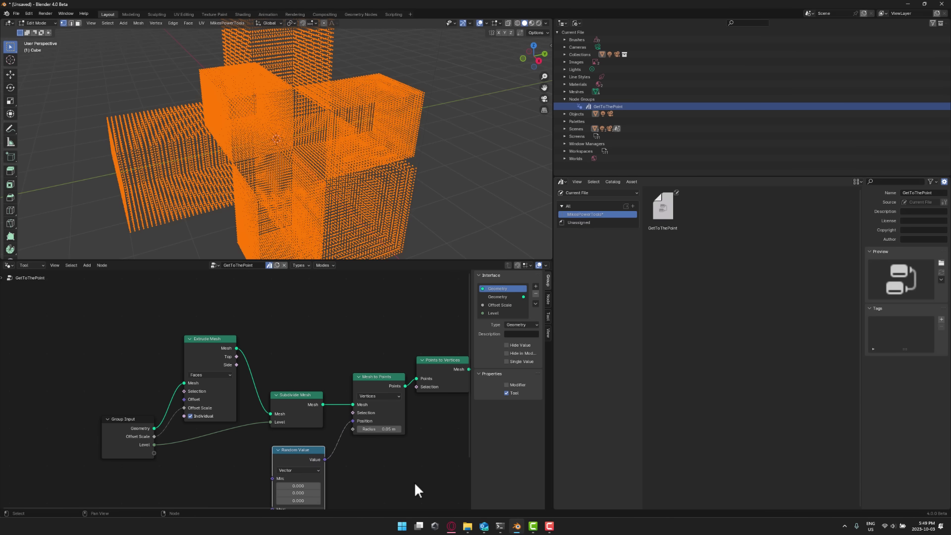
scroll(321, 218, down, 5)
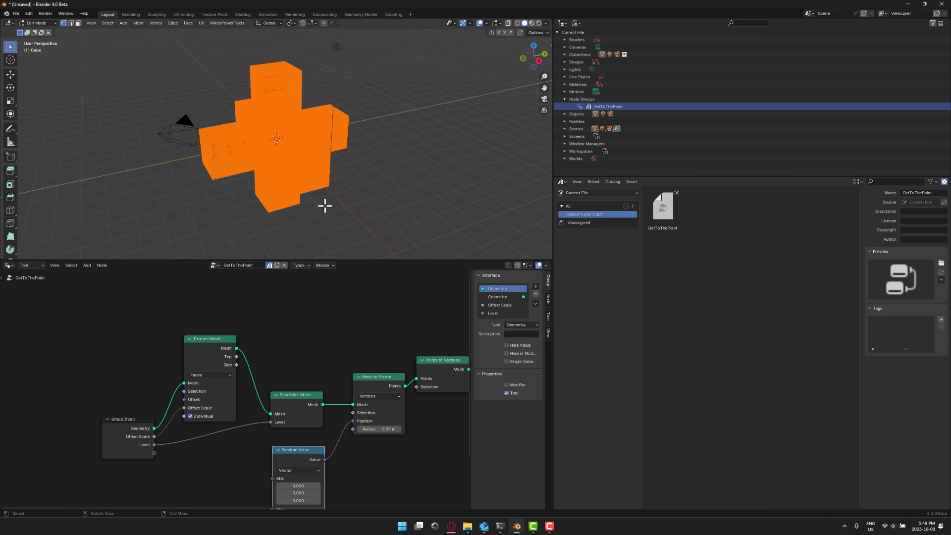
scroll(325, 205, up, 4)
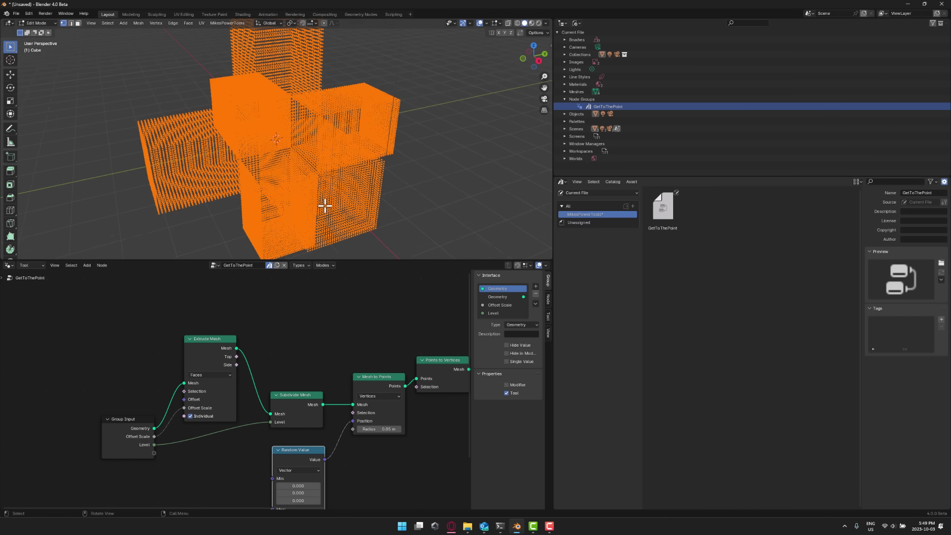